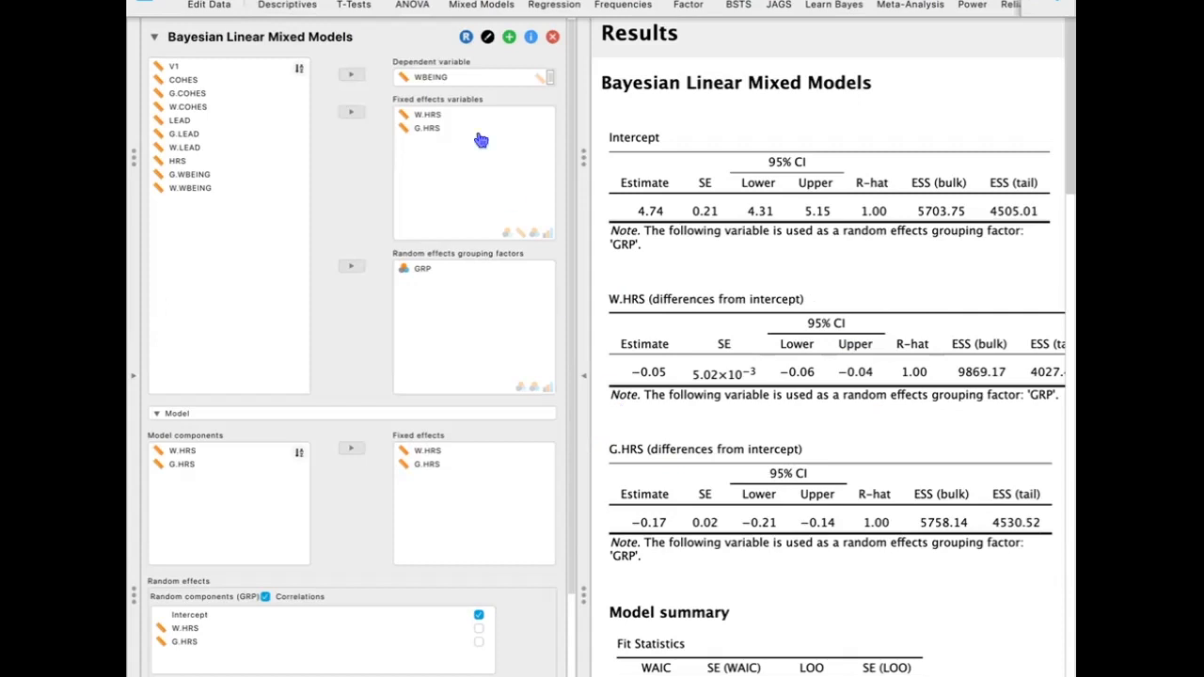
Create a new Bayesian Linear Mixed Models analysis with WBEING as dependent variable and W.HRS and G.HRS as fixed effects variables.
click(489, 12)
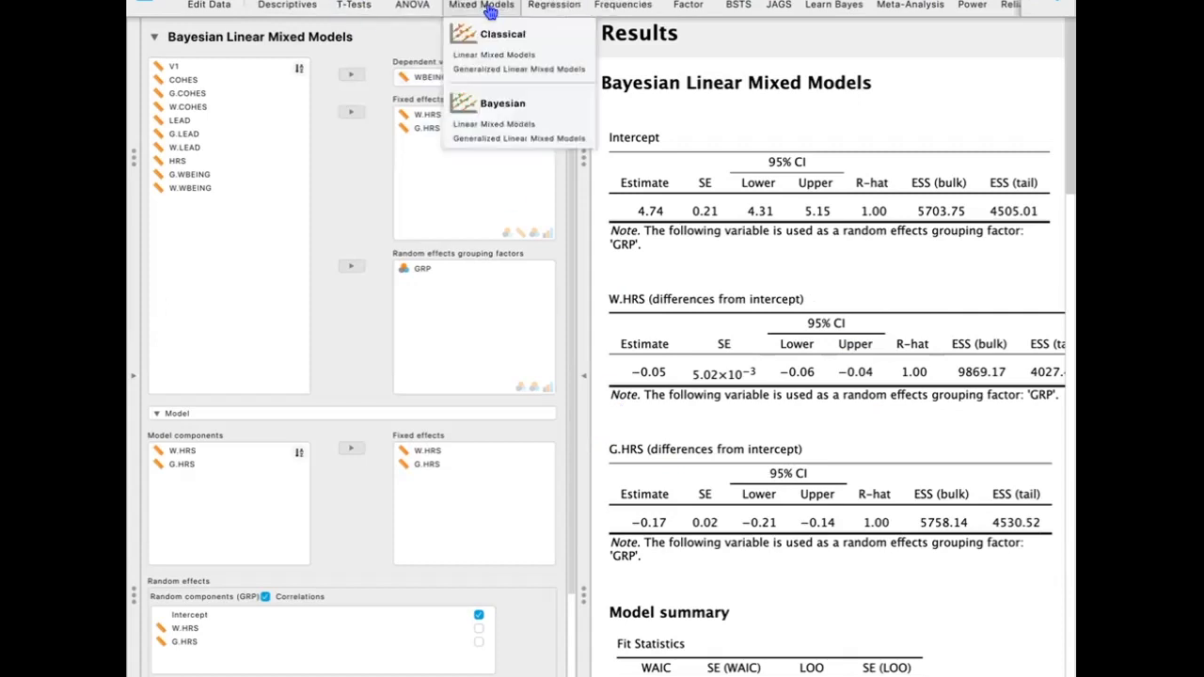
click(522, 127)
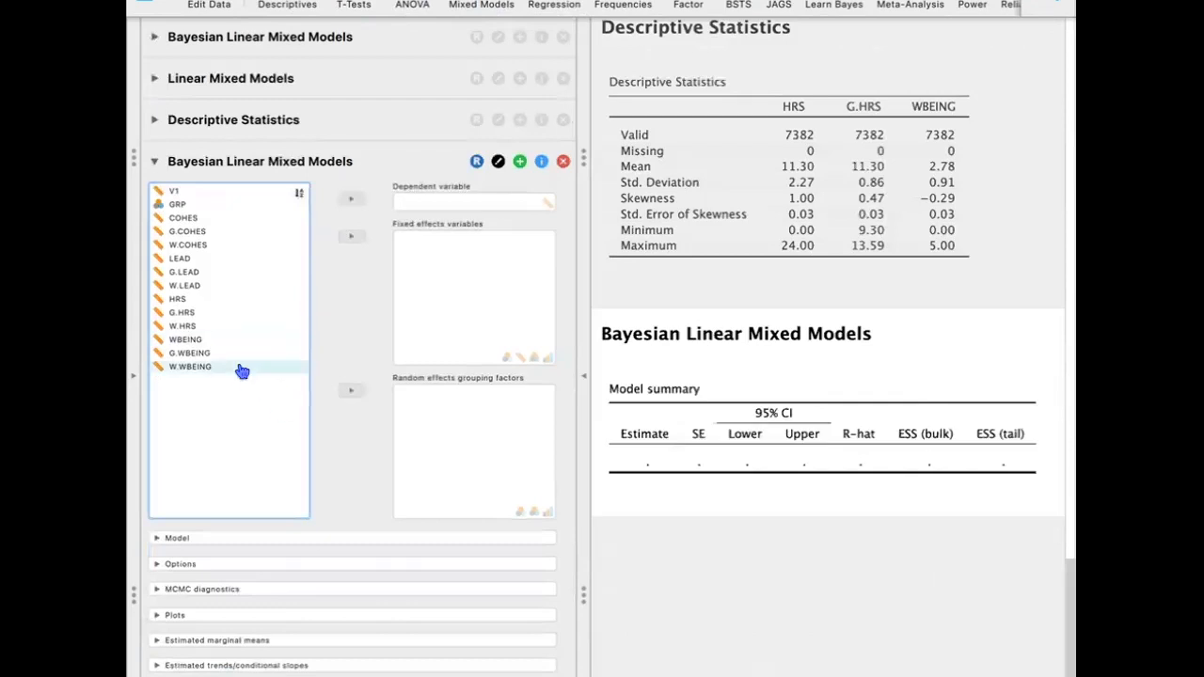
drag(188, 339, 468, 200)
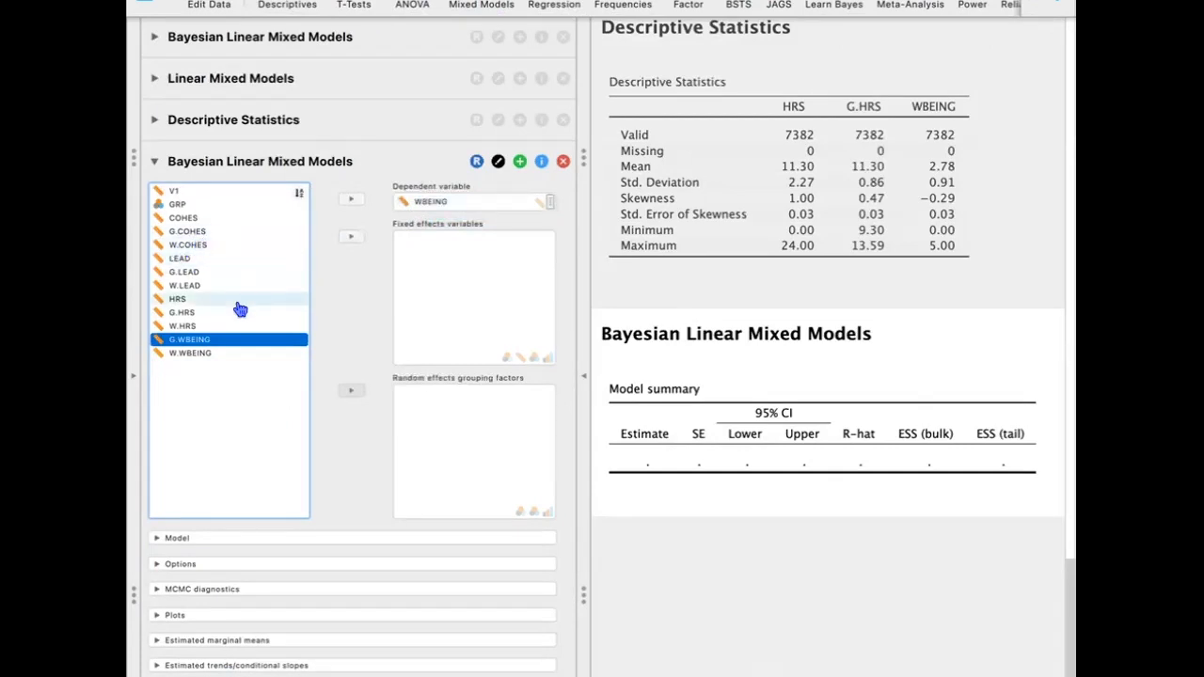
drag(226, 327, 468, 261)
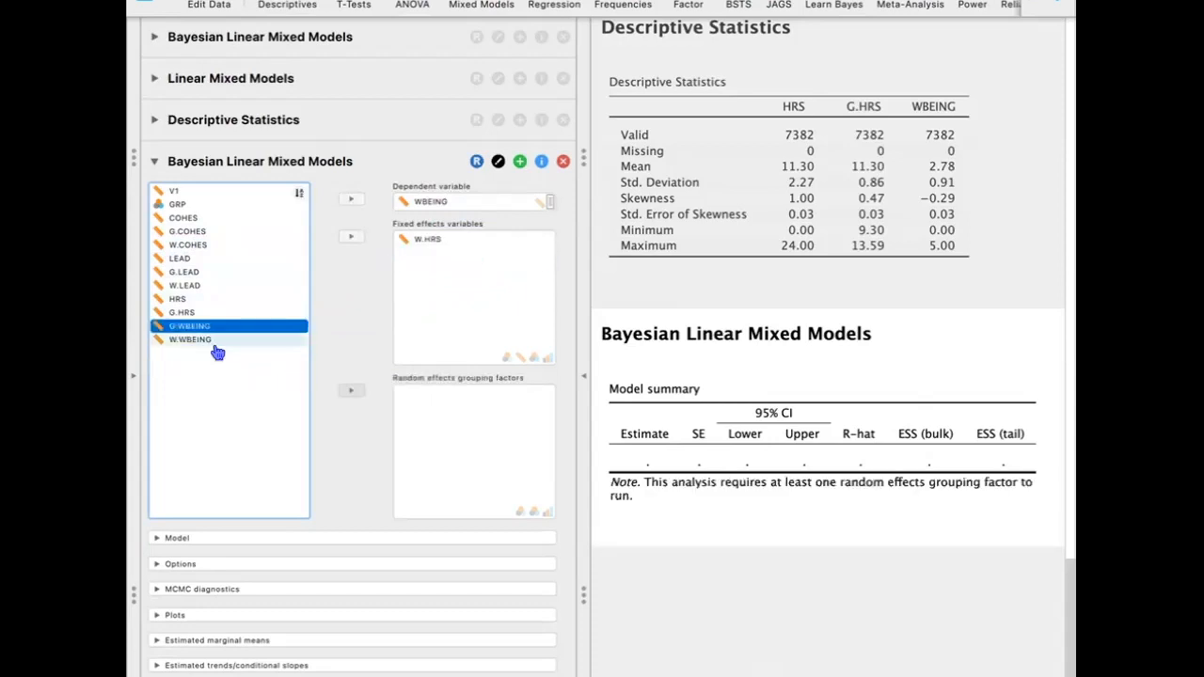
drag(200, 312, 516, 299)
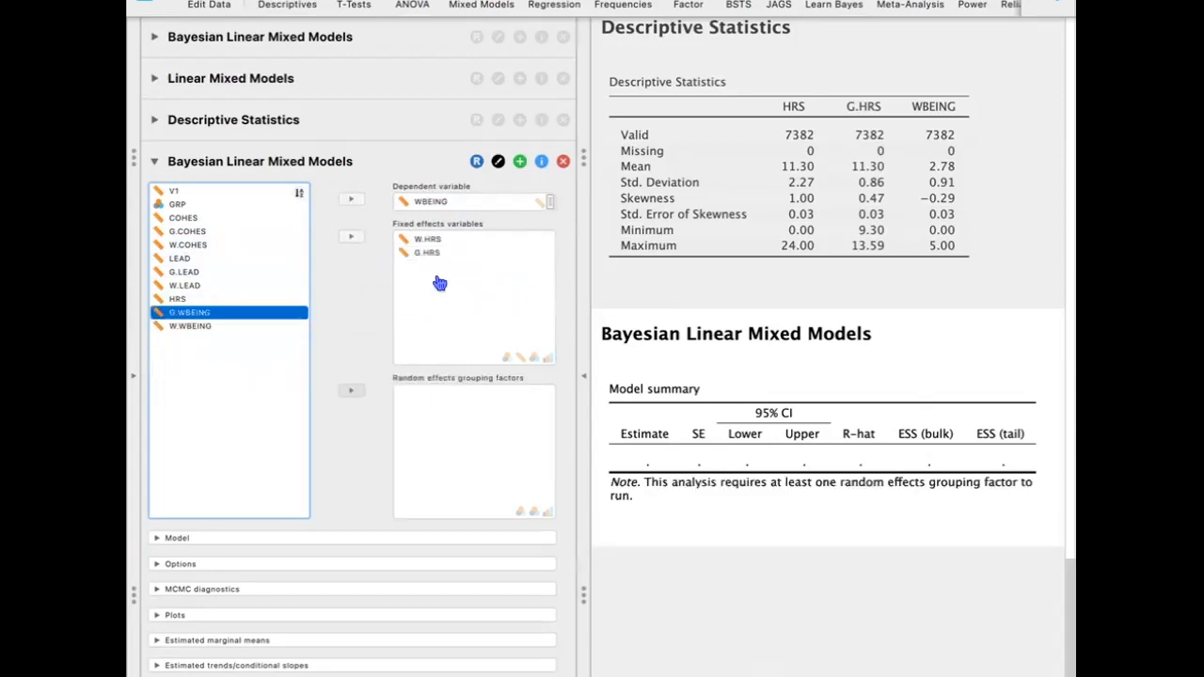
Examine the HRS, G.HRS and W.HRS columns in the data table, and return to the new analysis.
click(134, 381)
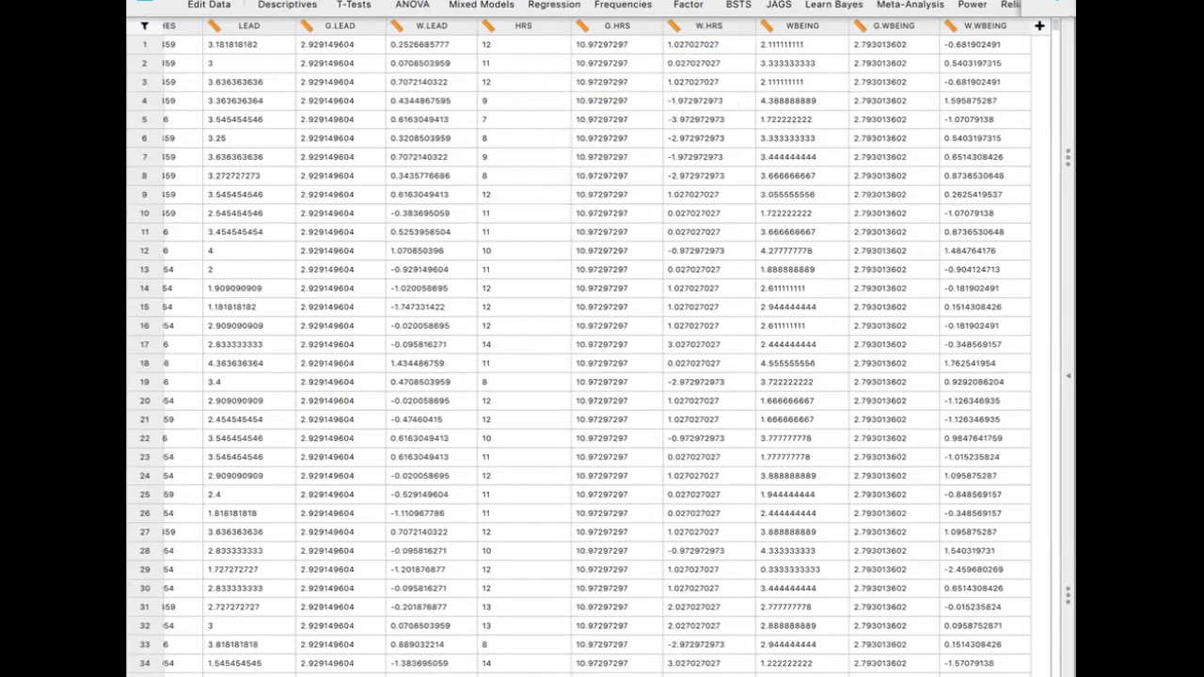
scroll(1056, 404, down, 20)
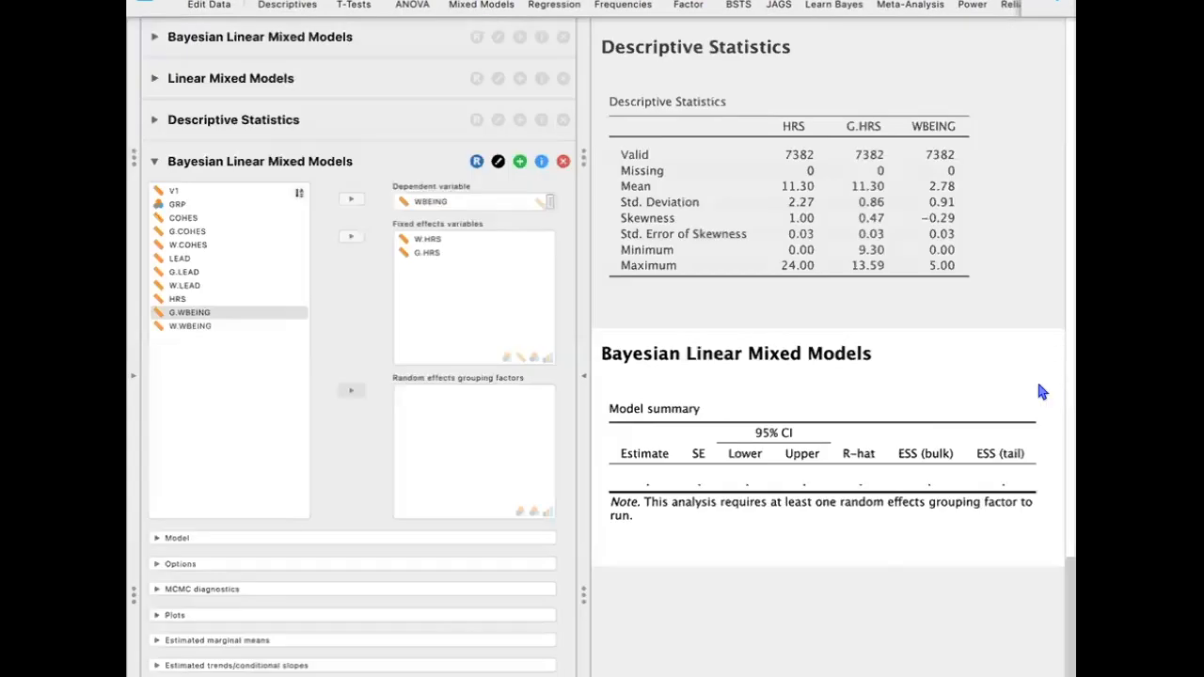
scroll(719, 301, down, 5)
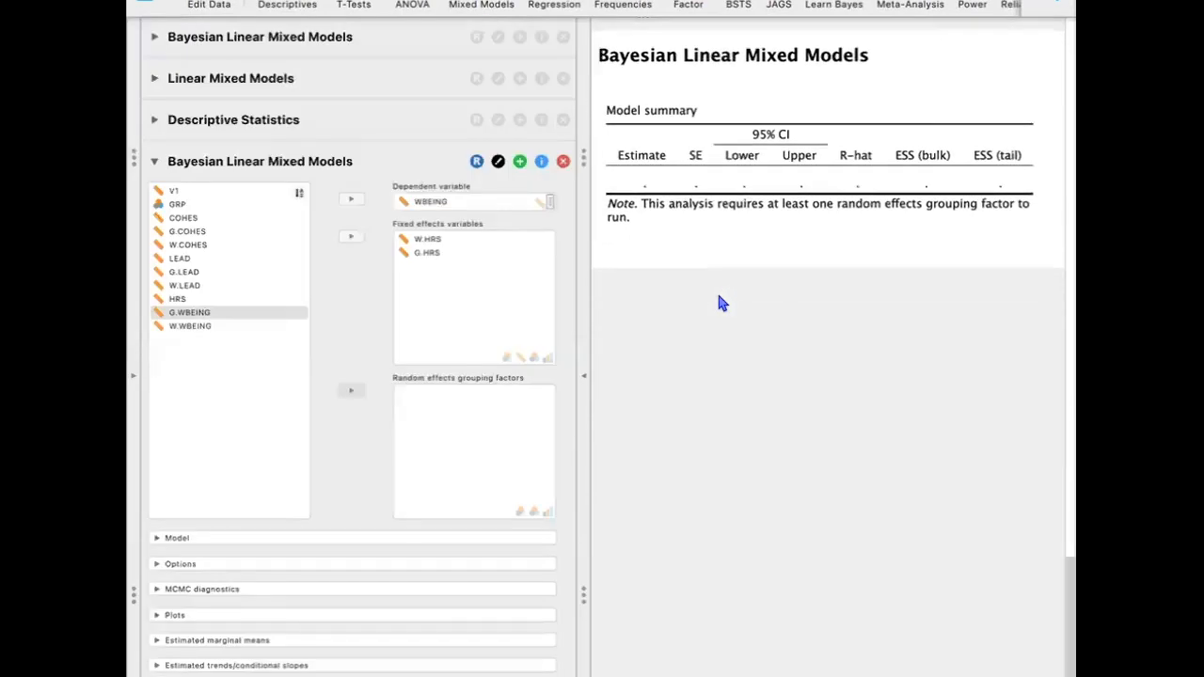
Assign GRP as the random effects grouping factor and remove the W.HRS * G.HRS interaction from the model's fixed effects.
drag(177, 204, 457, 429)
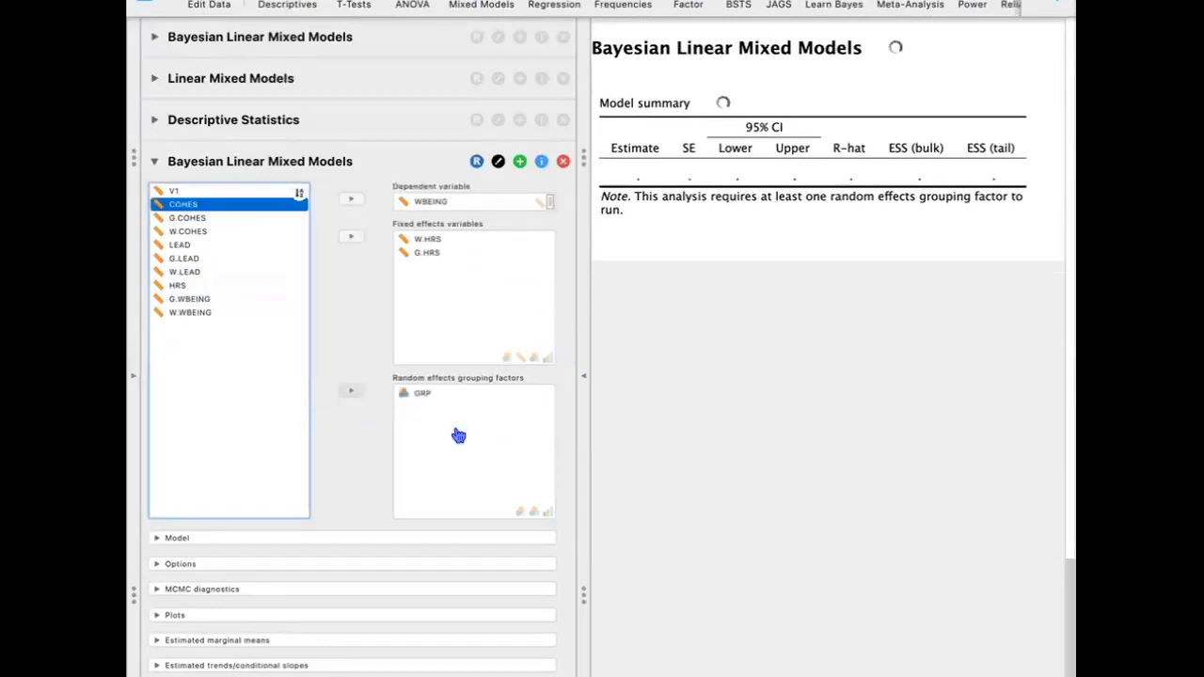
click(193, 538)
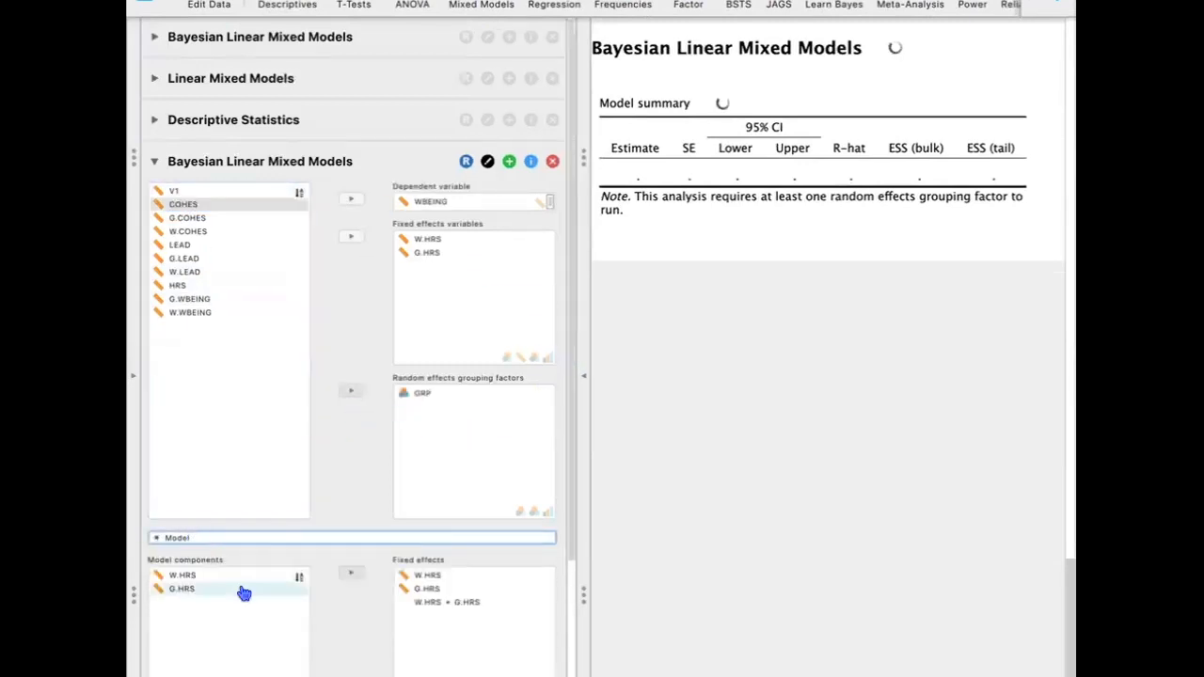
scroll(349, 671, down, 1)
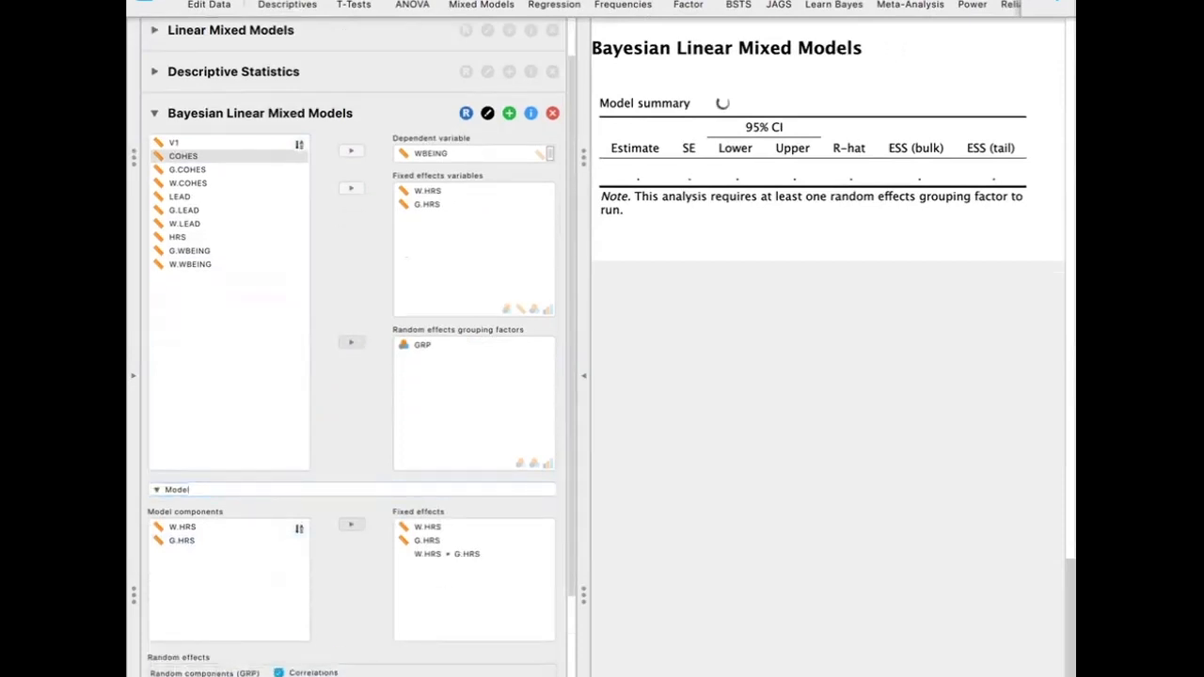
scroll(433, 649, down, 1)
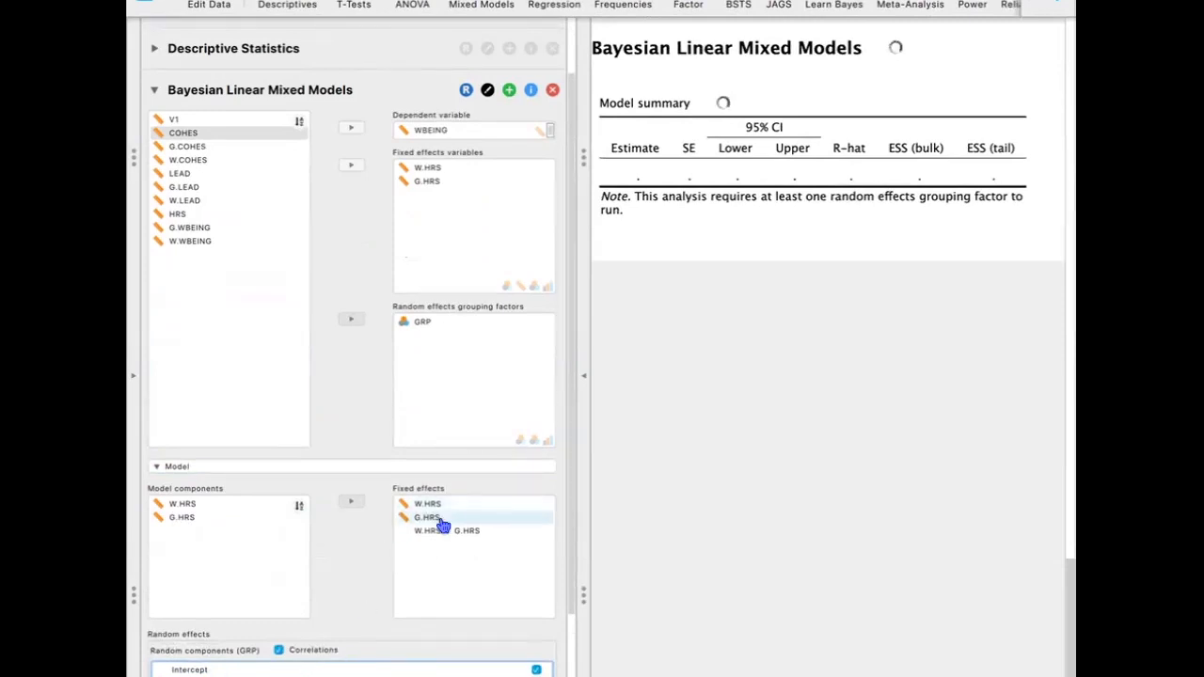
drag(473, 534, 163, 537)
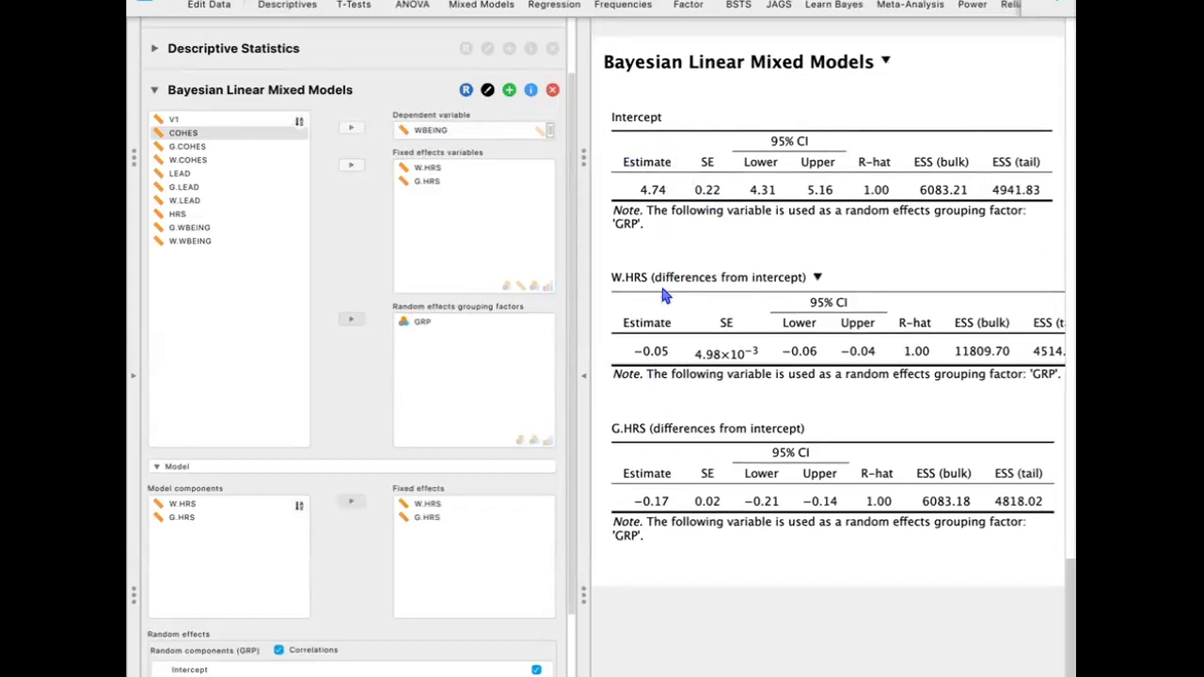
Examine the estimates, credible intervals, R-hat and ESS values for the intercept, W.HRS and G.HRS.
scroll(662, 296, down, 1)
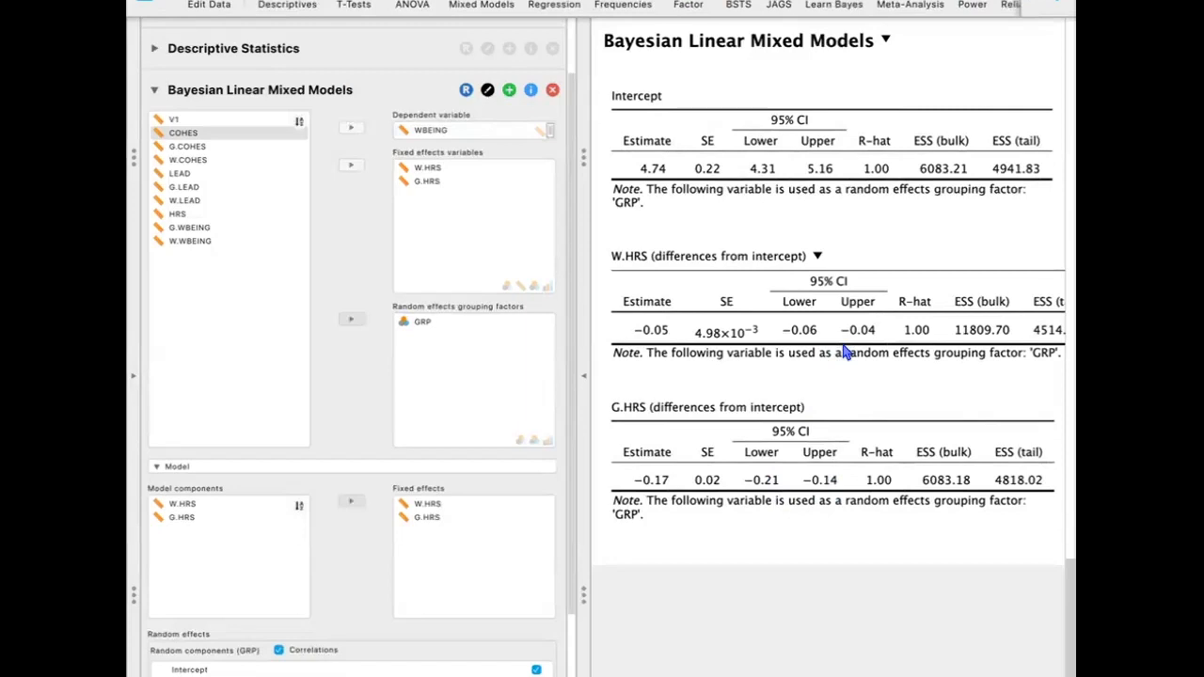
scroll(843, 351, down, 1)
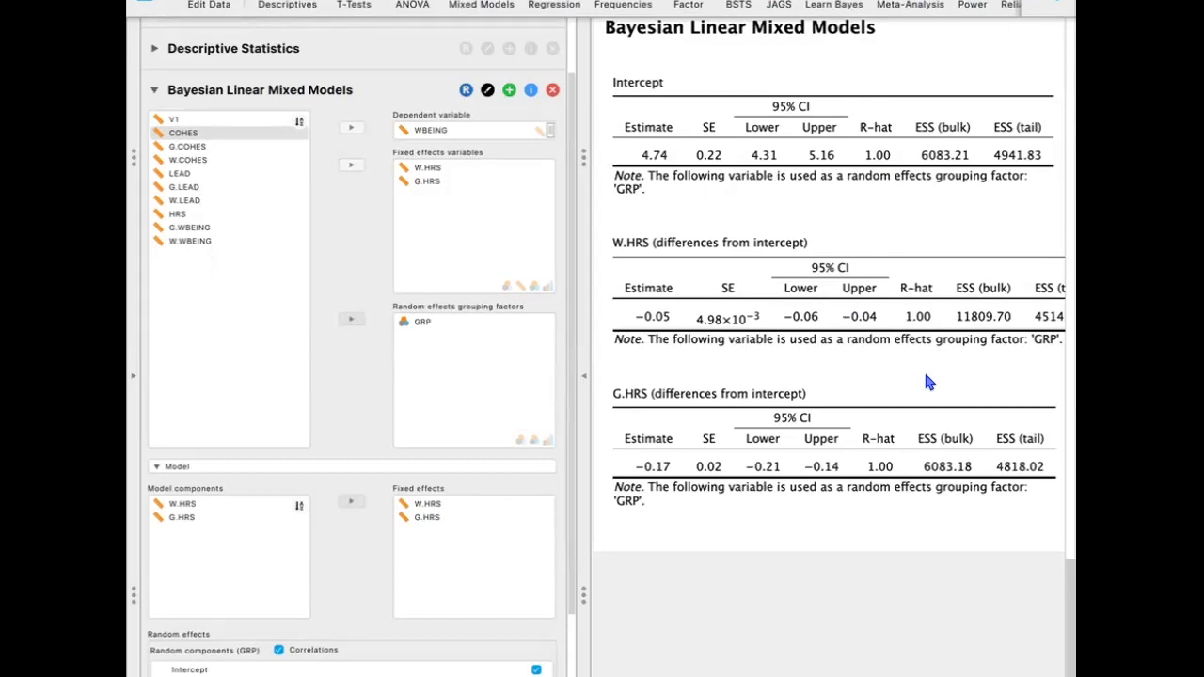
scroll(926, 375, right, 5)
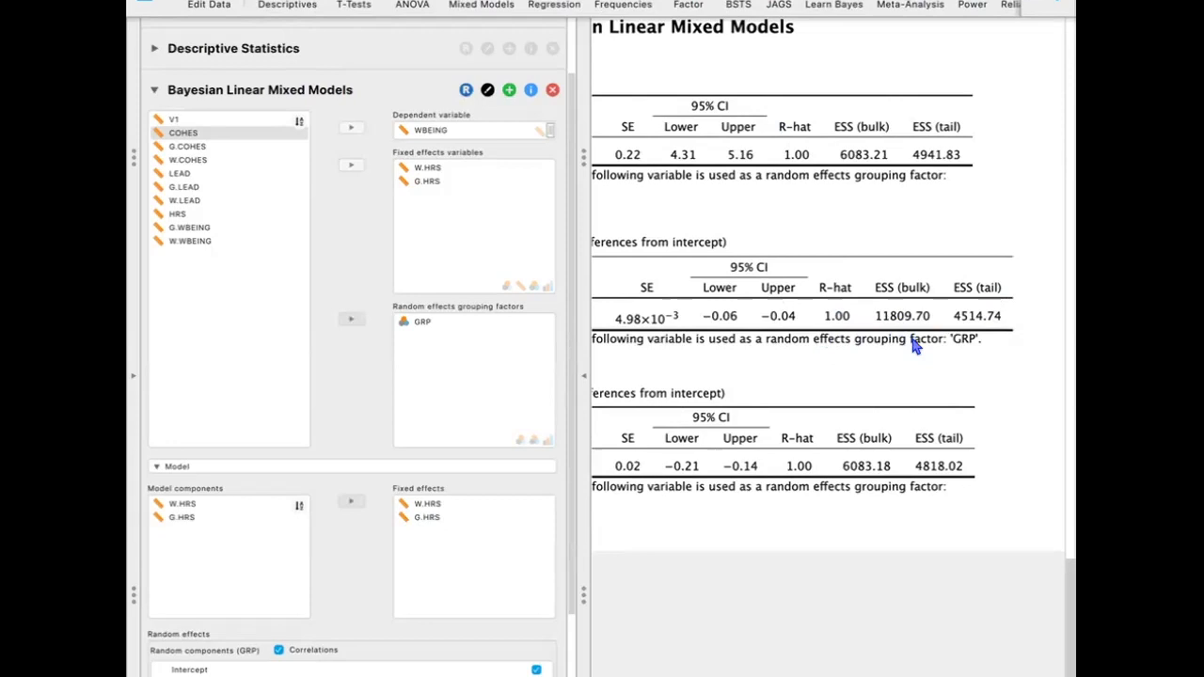
scroll(914, 345, left, 3)
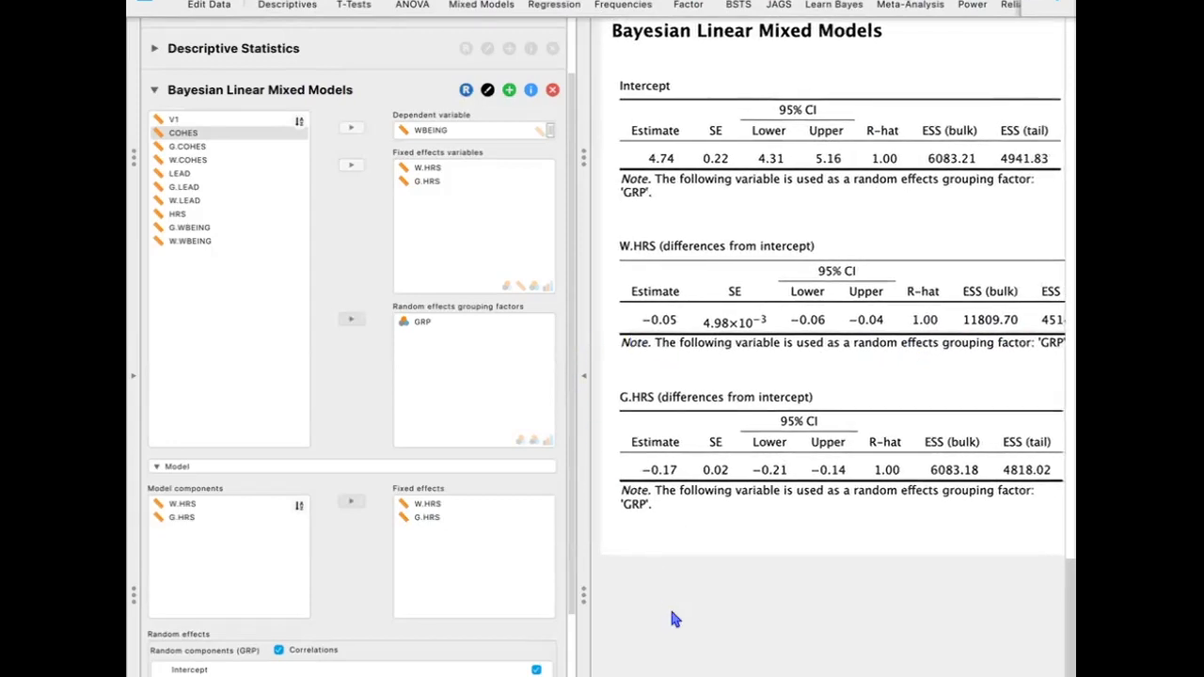
Add the model summary, fixed effects estimates, variance/correlation estimates and random effects estimates to the analysis output.
click(621, 614)
click(272, 89)
scroll(330, 451, down, 3)
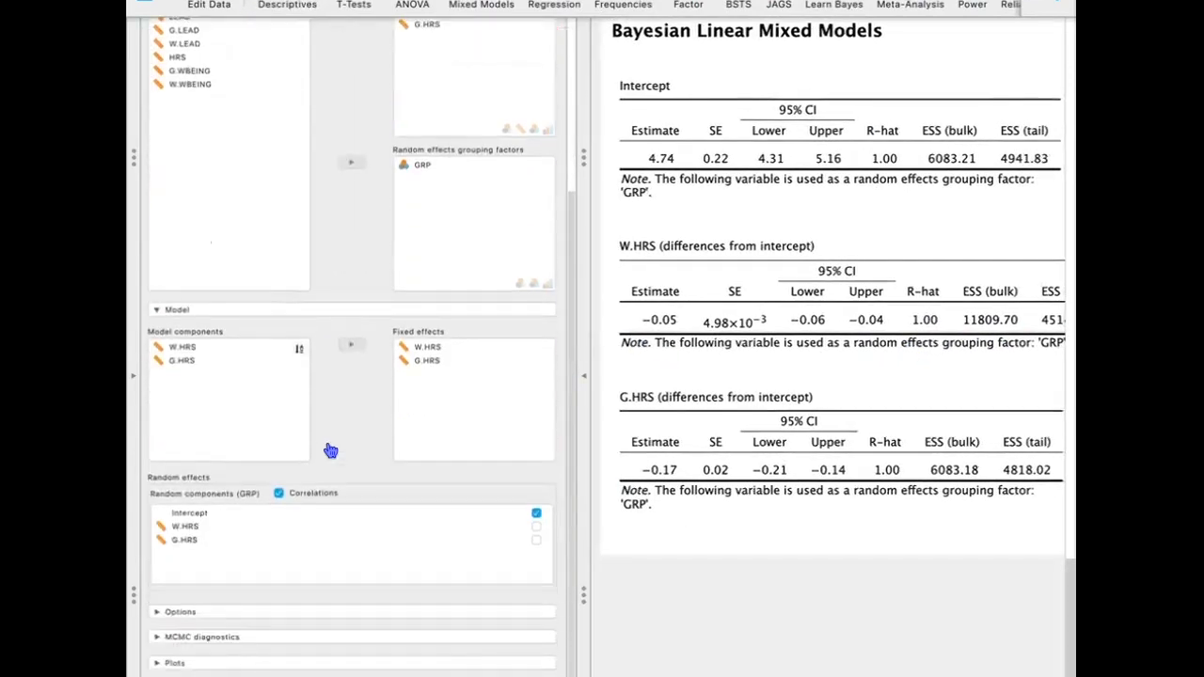
click(279, 612)
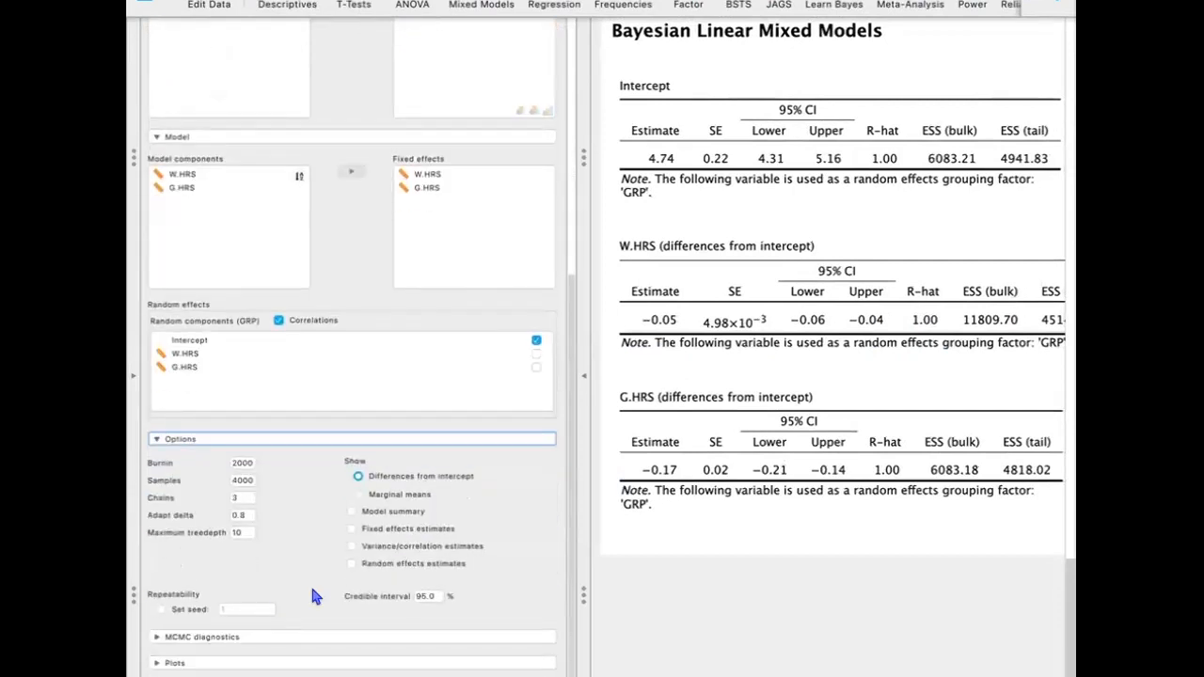
click(393, 517)
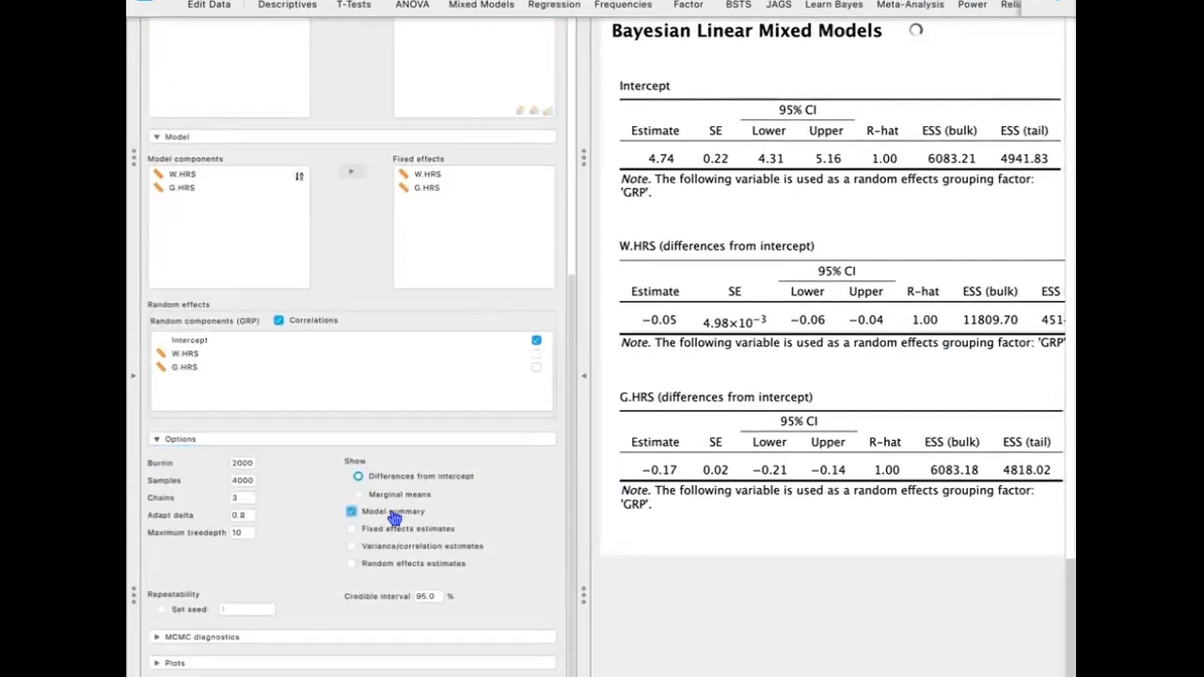
click(400, 529)
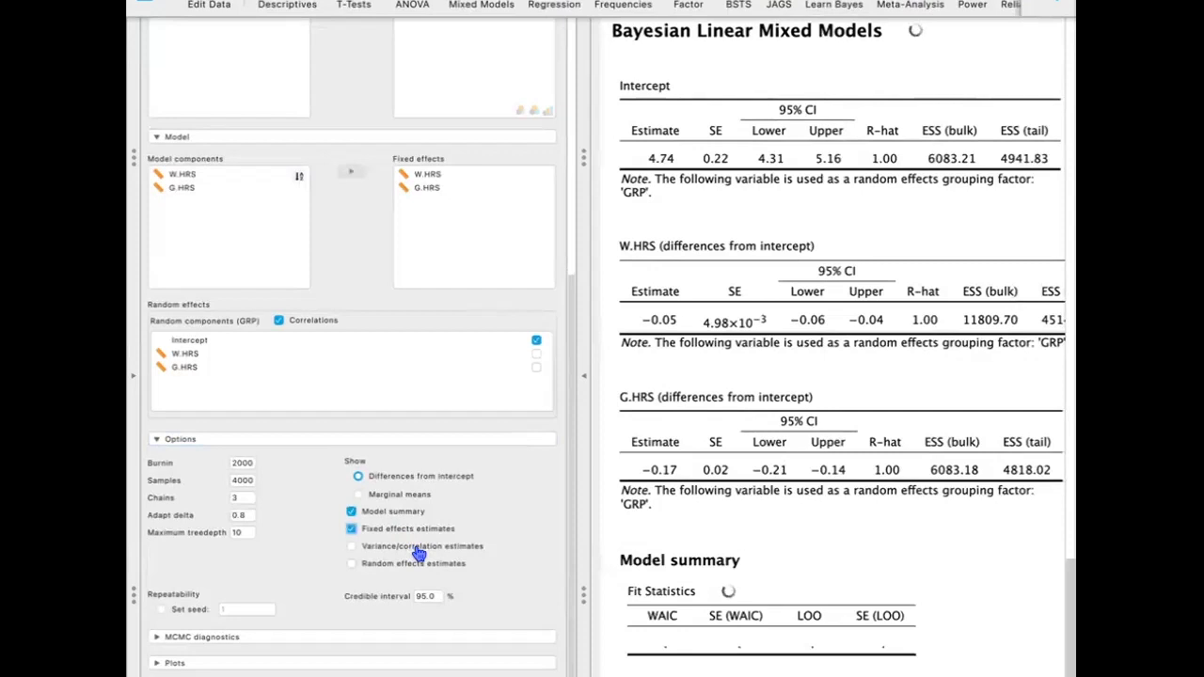
click(418, 553)
click(442, 564)
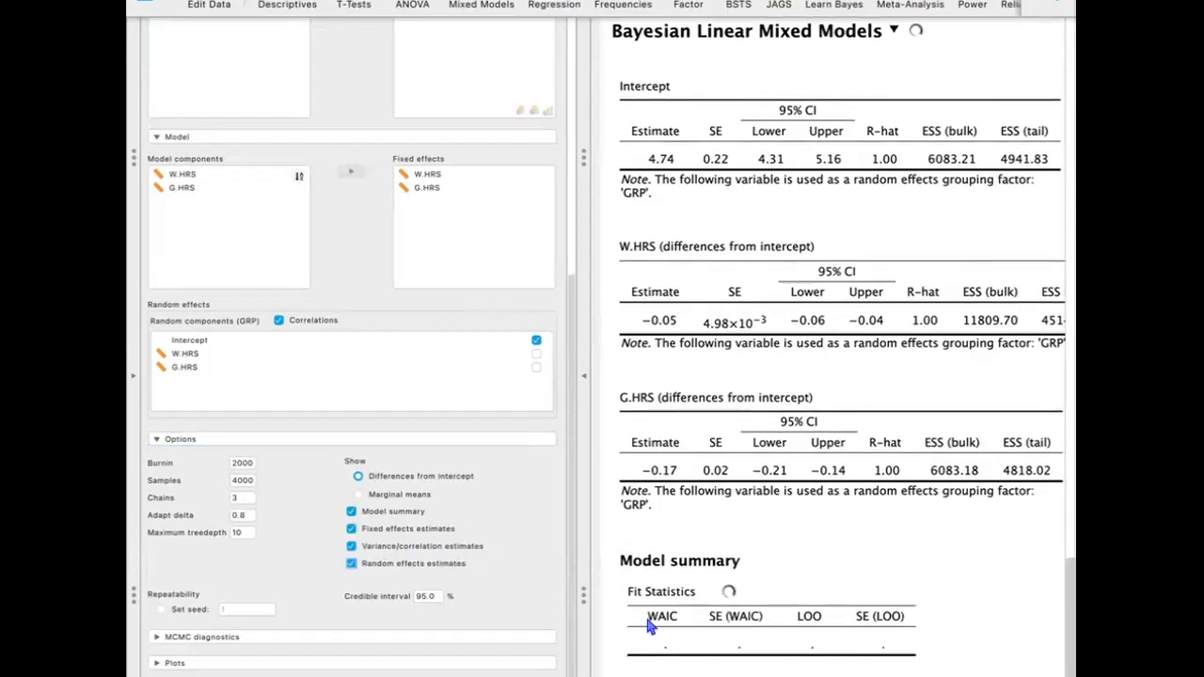
Review the results for the fit statistics, sample sizes, fixed effects estimates and the GRP variance estimates.
scroll(647, 626, up, 2)
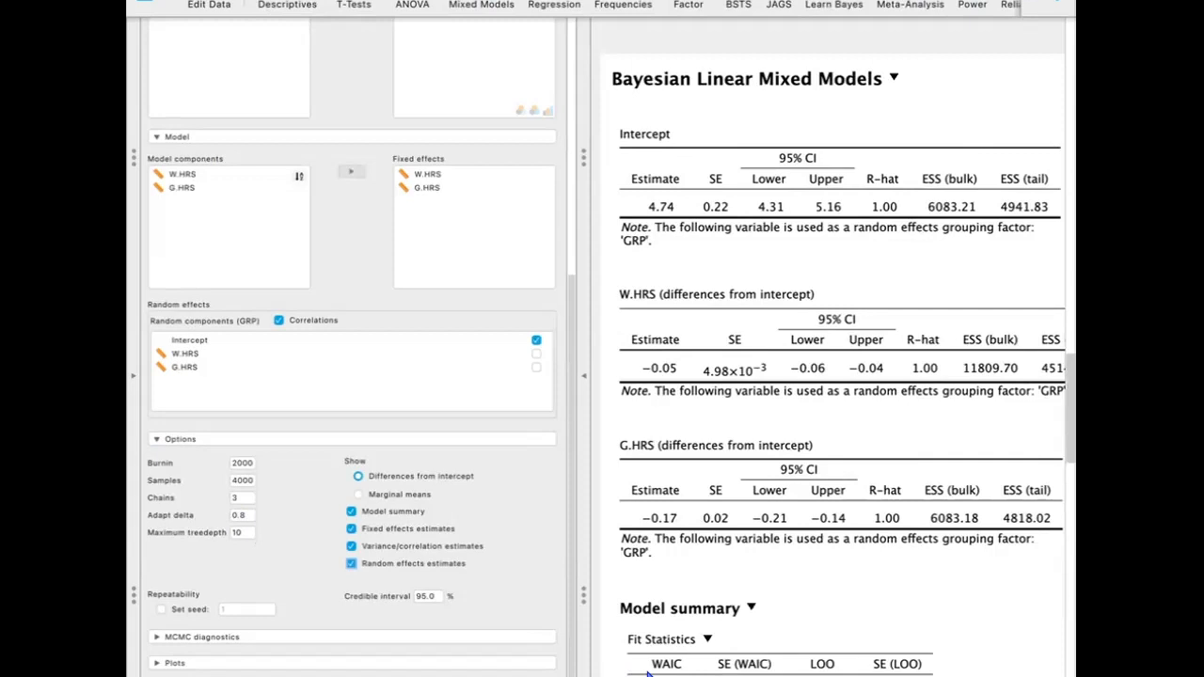
scroll(711, 651, down, 5)
scroll(711, 651, down, 4)
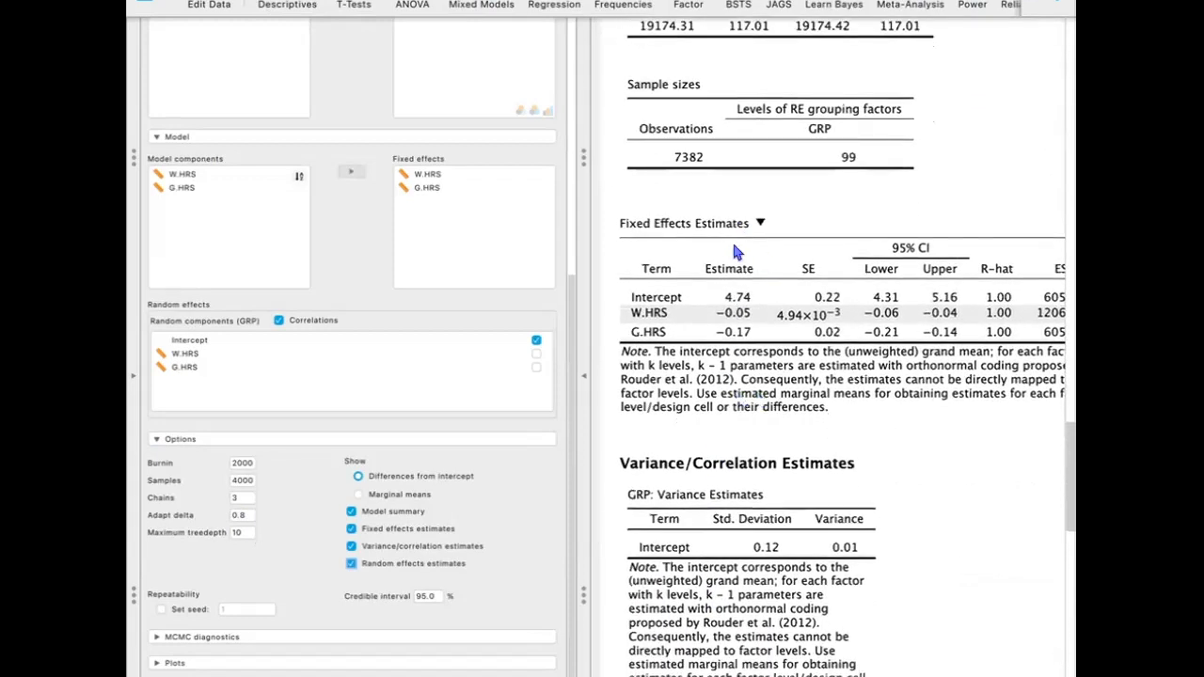
scroll(776, 367, right, 3)
scroll(776, 366, left, 2)
scroll(777, 367, down, 1)
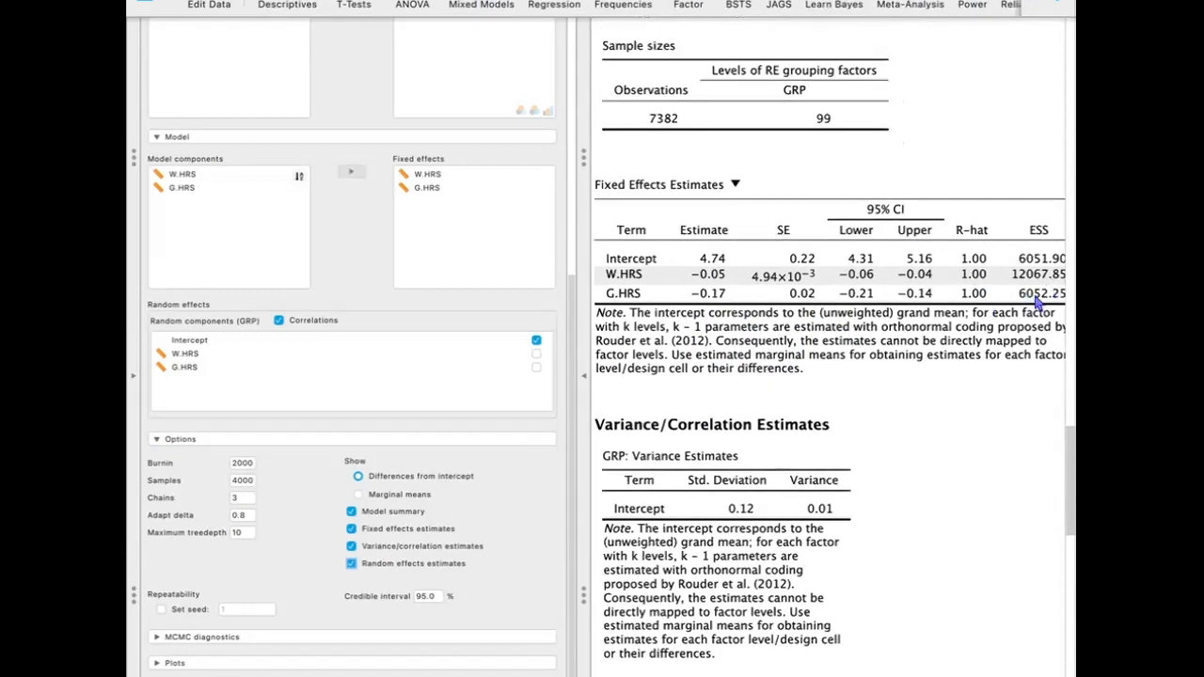
scroll(976, 398, left, 1)
scroll(976, 397, down, 2)
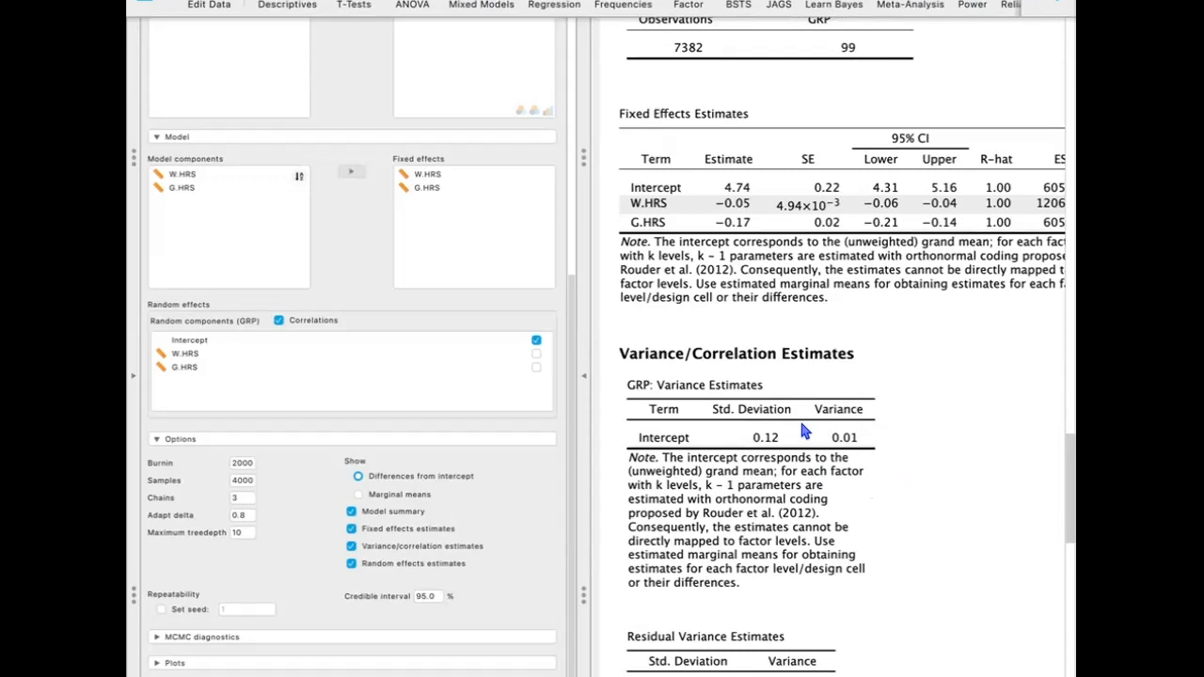
scroll(858, 567, right, 1)
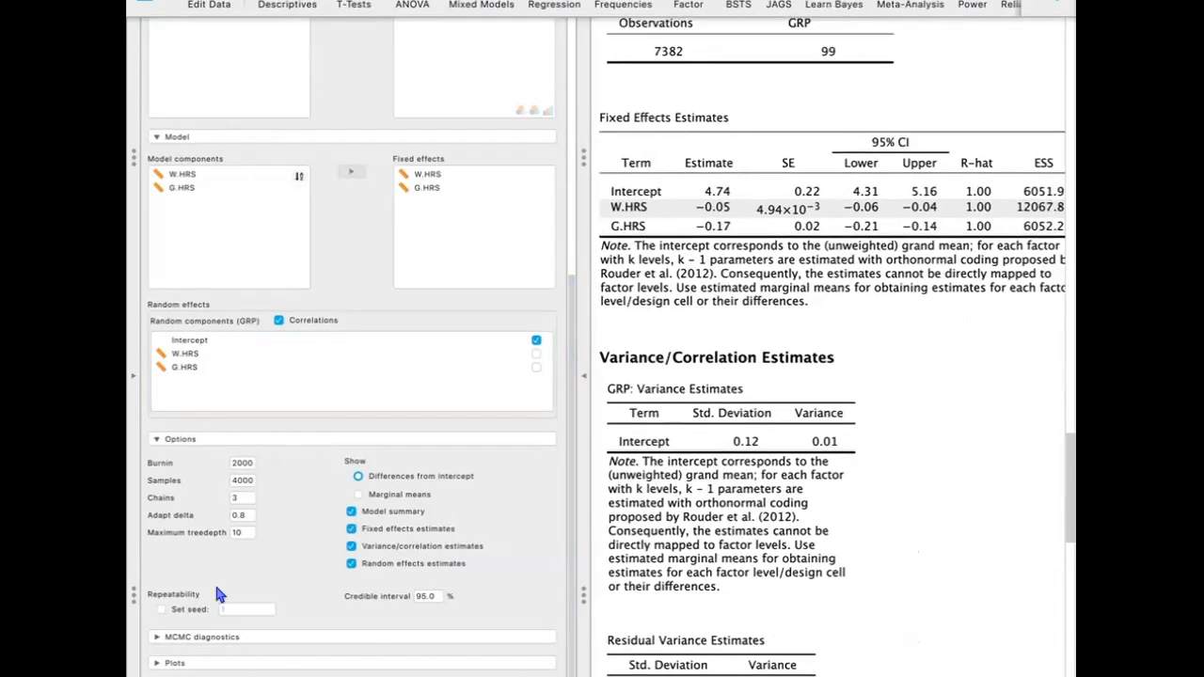
Enable a repeatability seed of 1 for the random-intercept analysis.
click(162, 609)
Create another Bayesian Linear Mixed Models analysis with WBEING as dependent variable, W.HRS and G.HRS as fixed effects, and GRP as grouping factor.
click(504, 11)
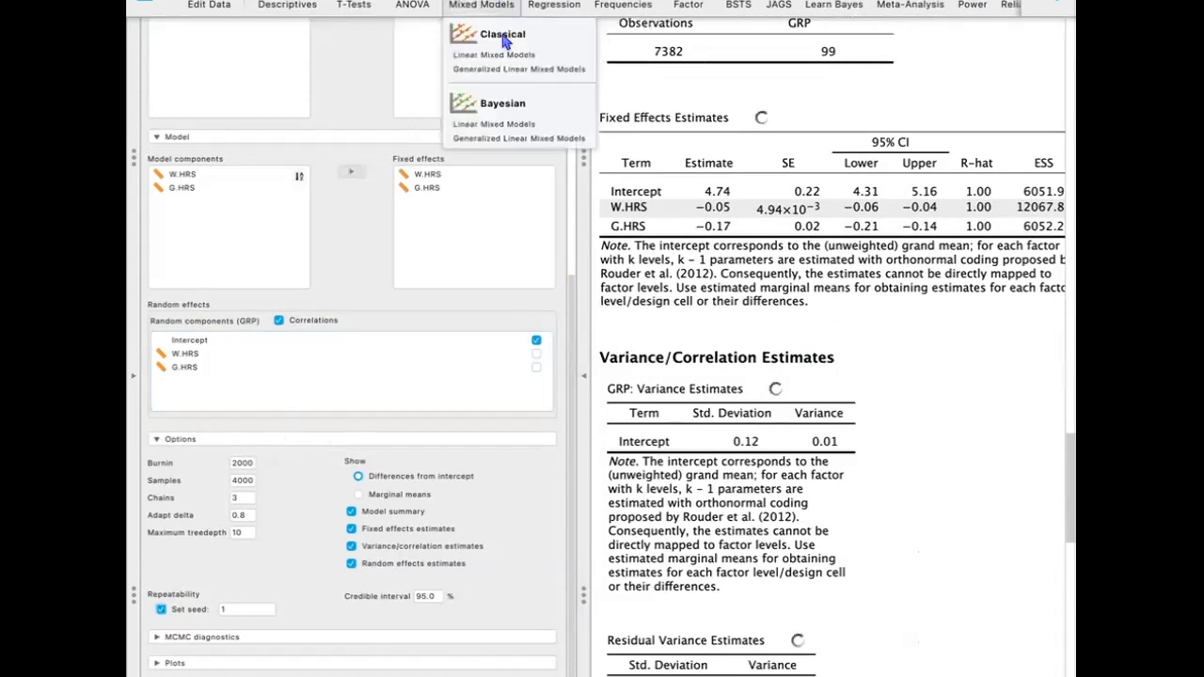
click(511, 123)
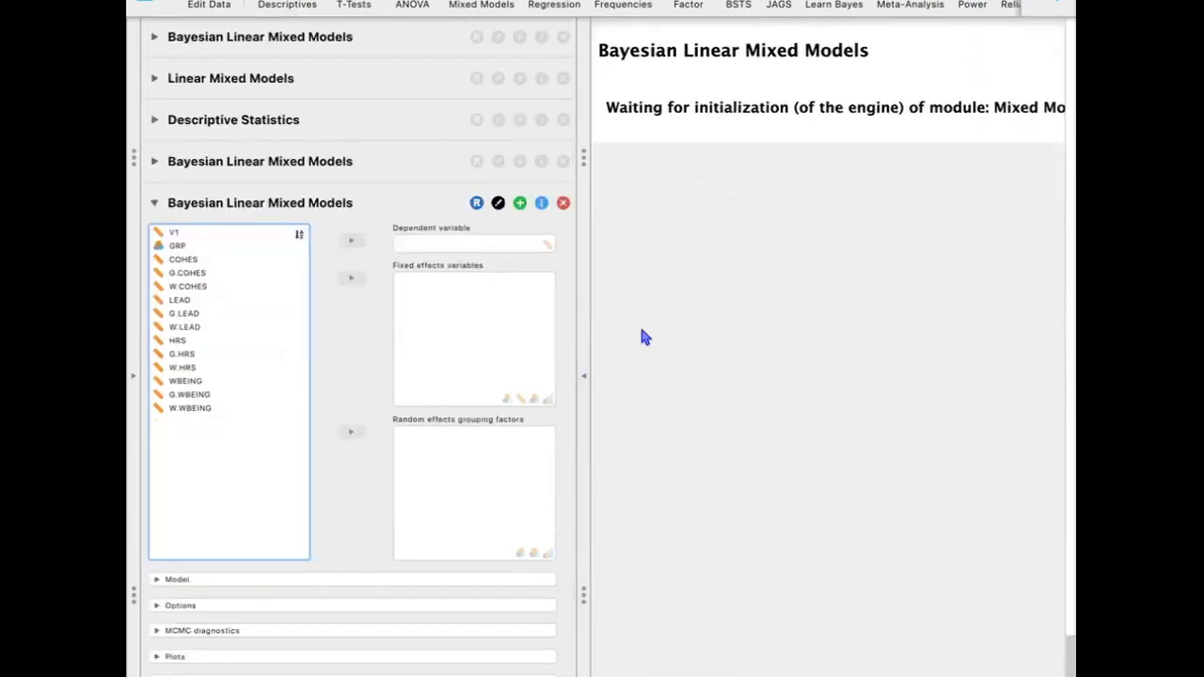
drag(188, 247, 462, 478)
drag(201, 371, 442, 242)
drag(204, 351, 442, 324)
drag(174, 347, 476, 344)
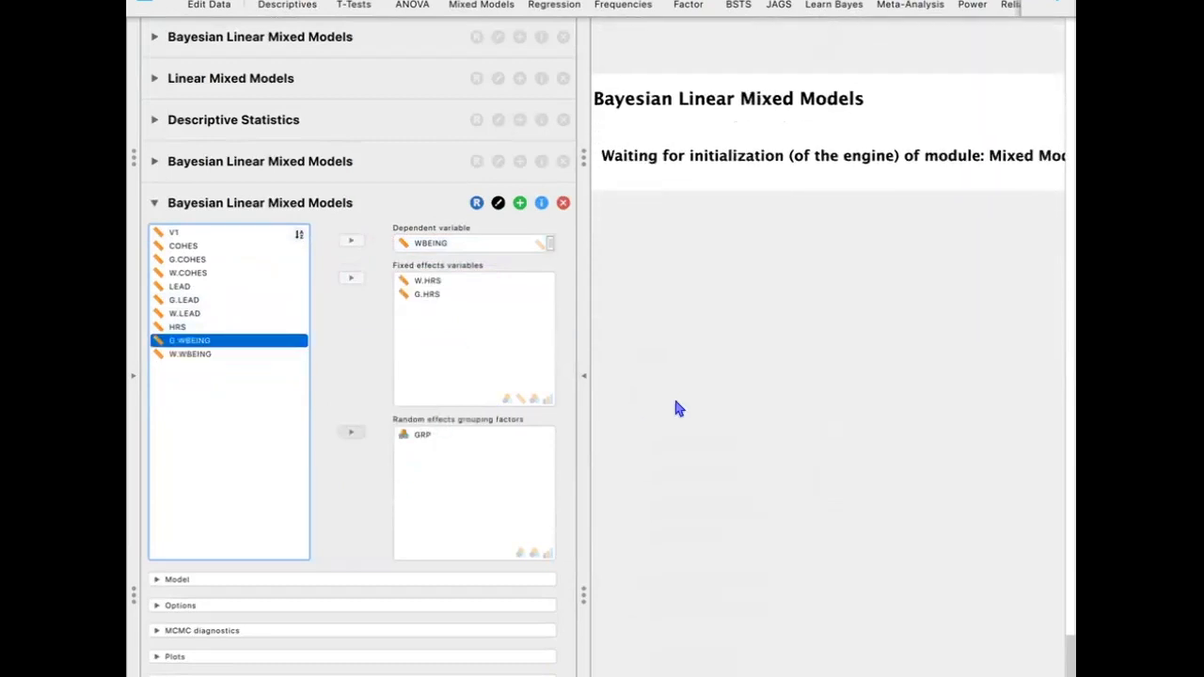
Remove the W.HRS * G.HRS interaction from the second model's fixed effects.
click(250, 580)
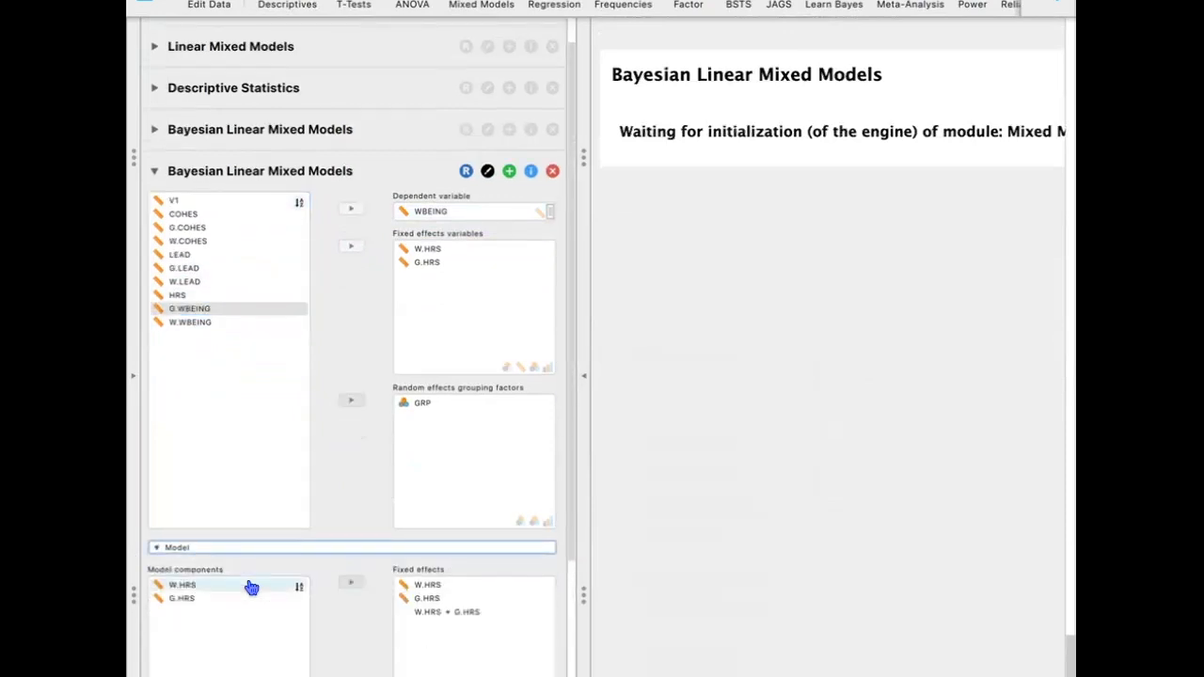
scroll(357, 623, down, 2)
drag(447, 508, 263, 506)
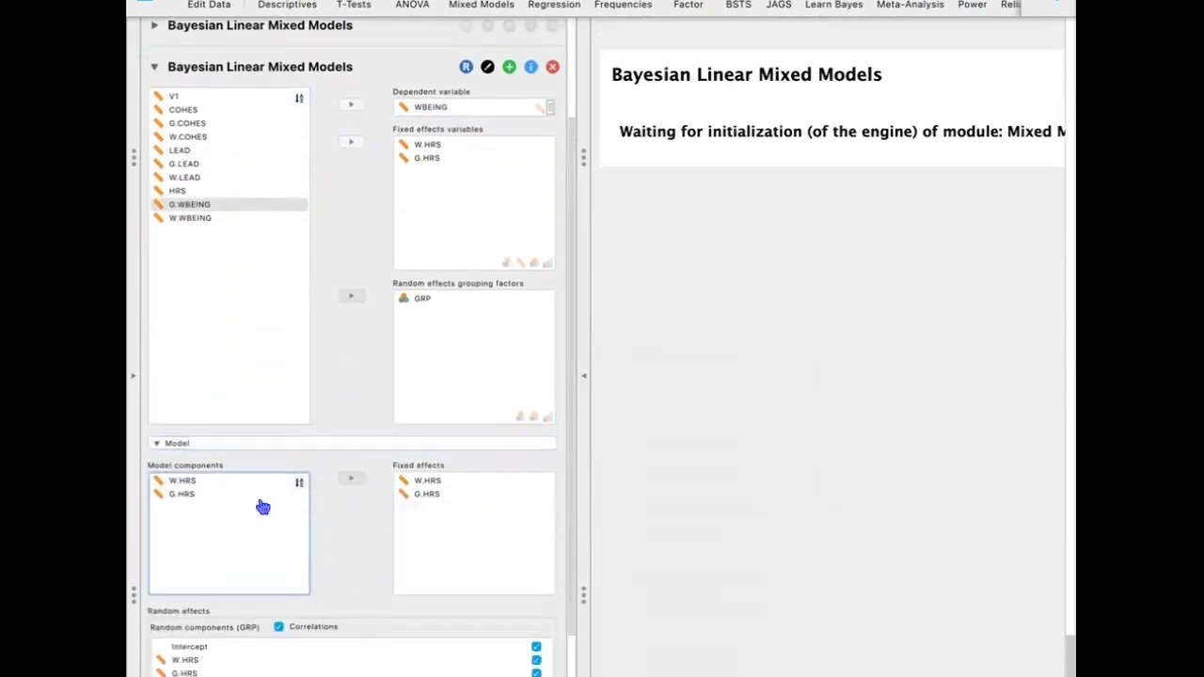
scroll(410, 621, down, 1)
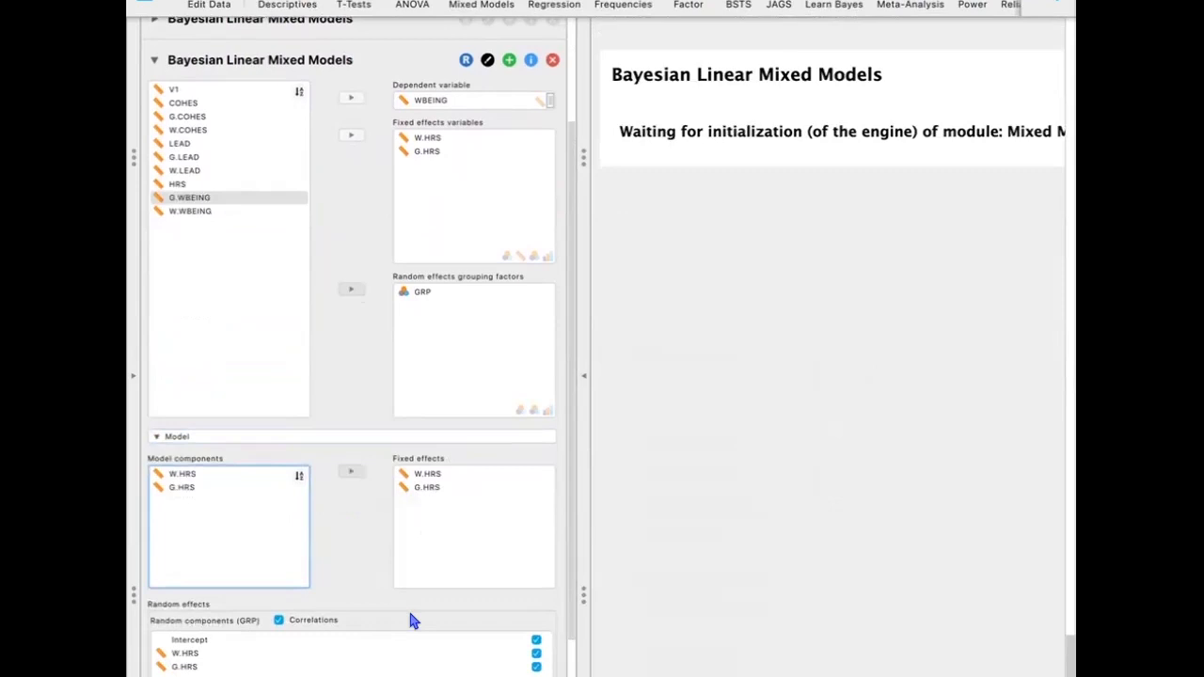
drag(571, 555, 571, 673)
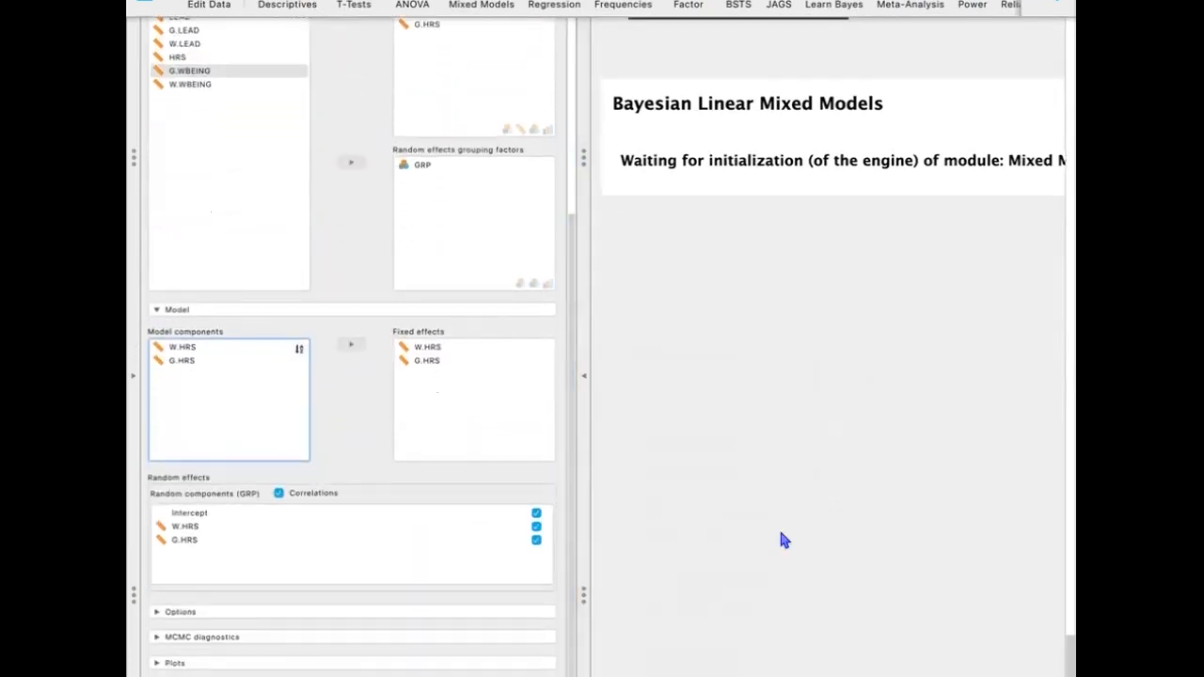
scroll(784, 541, down, 1)
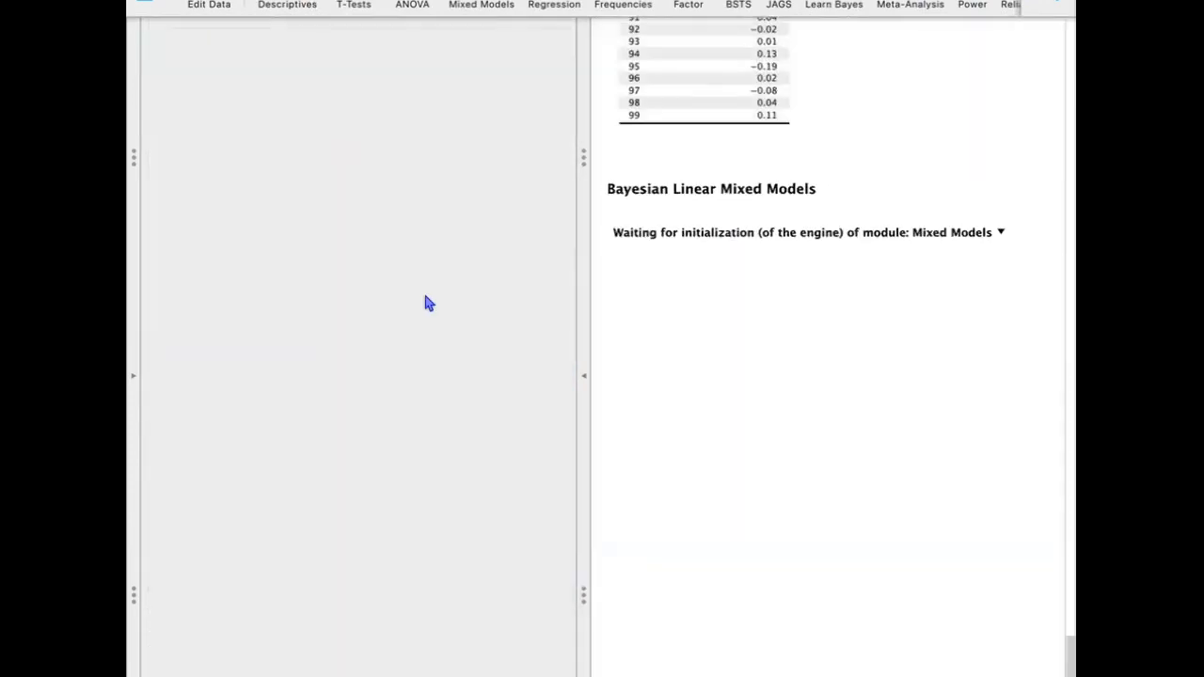
Show the model summary, fixed effects estimates, variance/correlation estimates and random effects estimates for the second model, which has random intercepts and slopes.
click(325, 205)
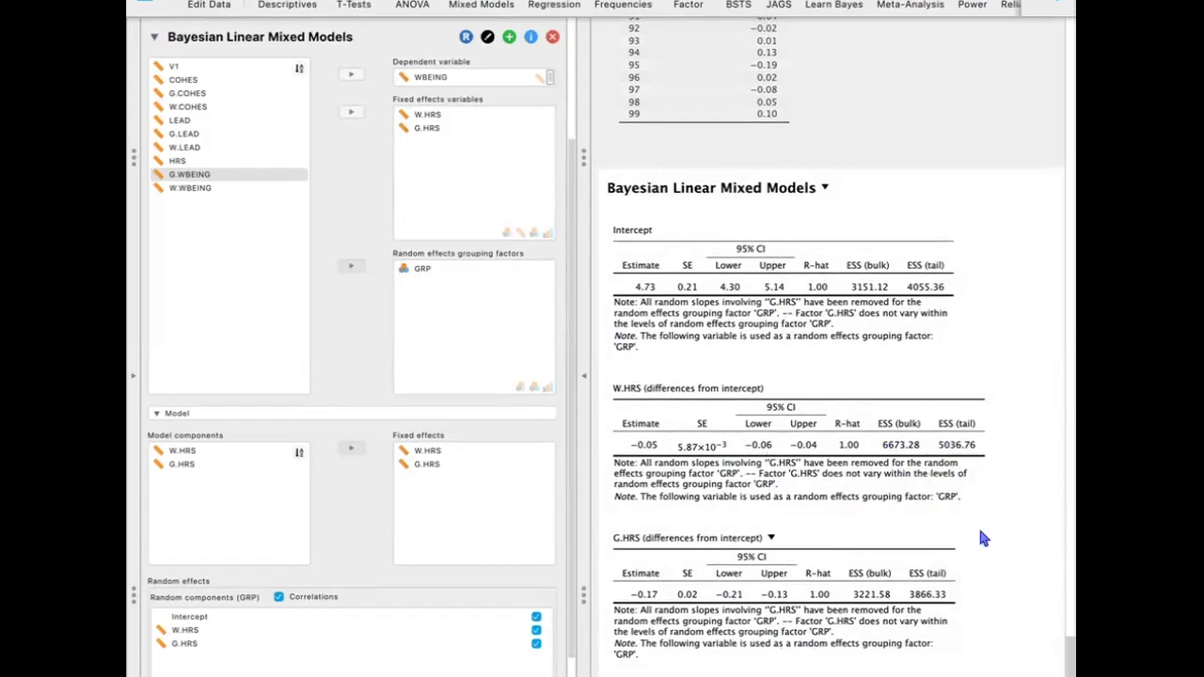
scroll(393, 546, down, 2)
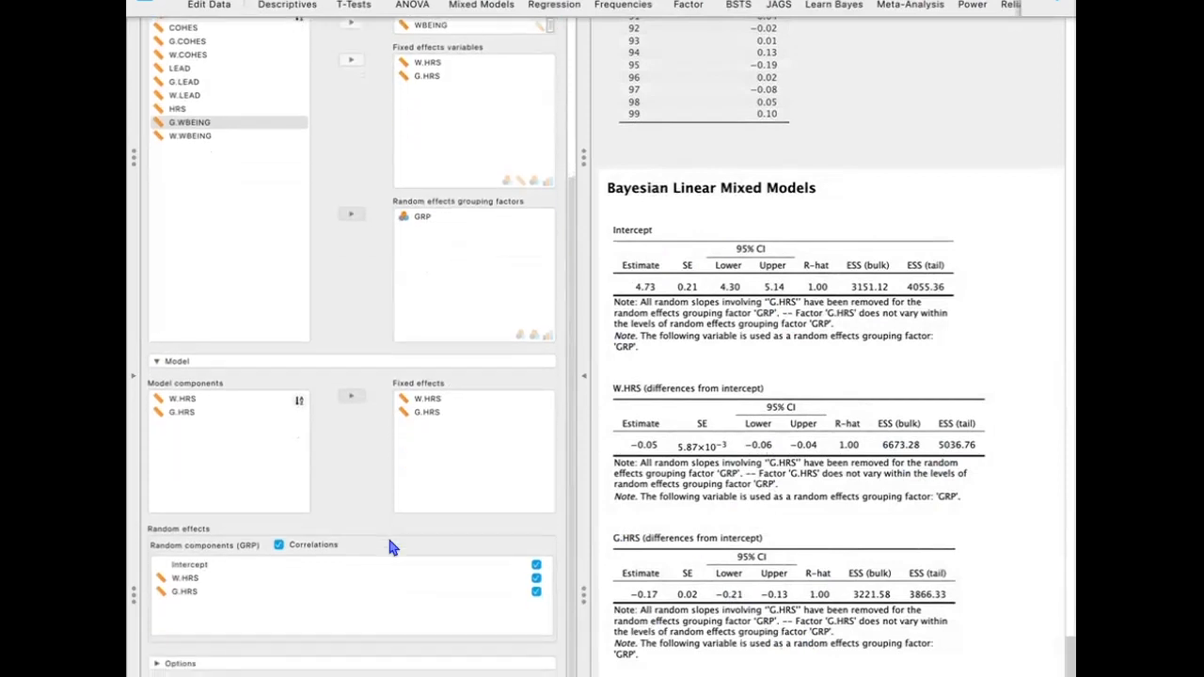
click(310, 668)
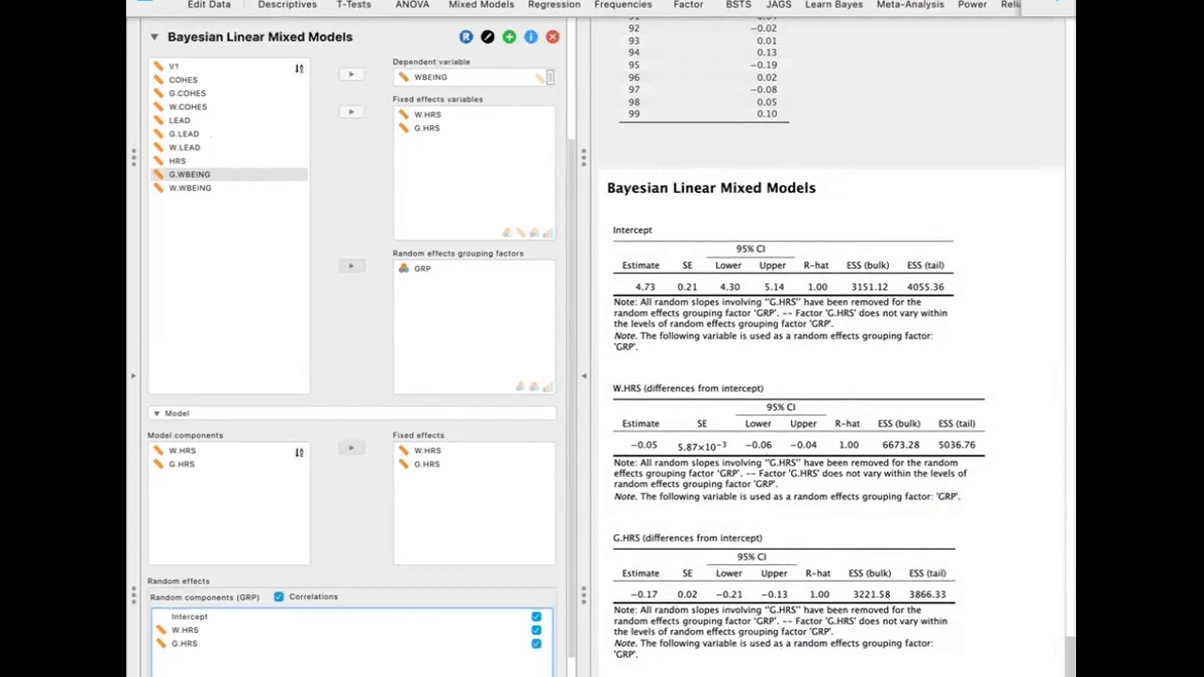
click(324, 676)
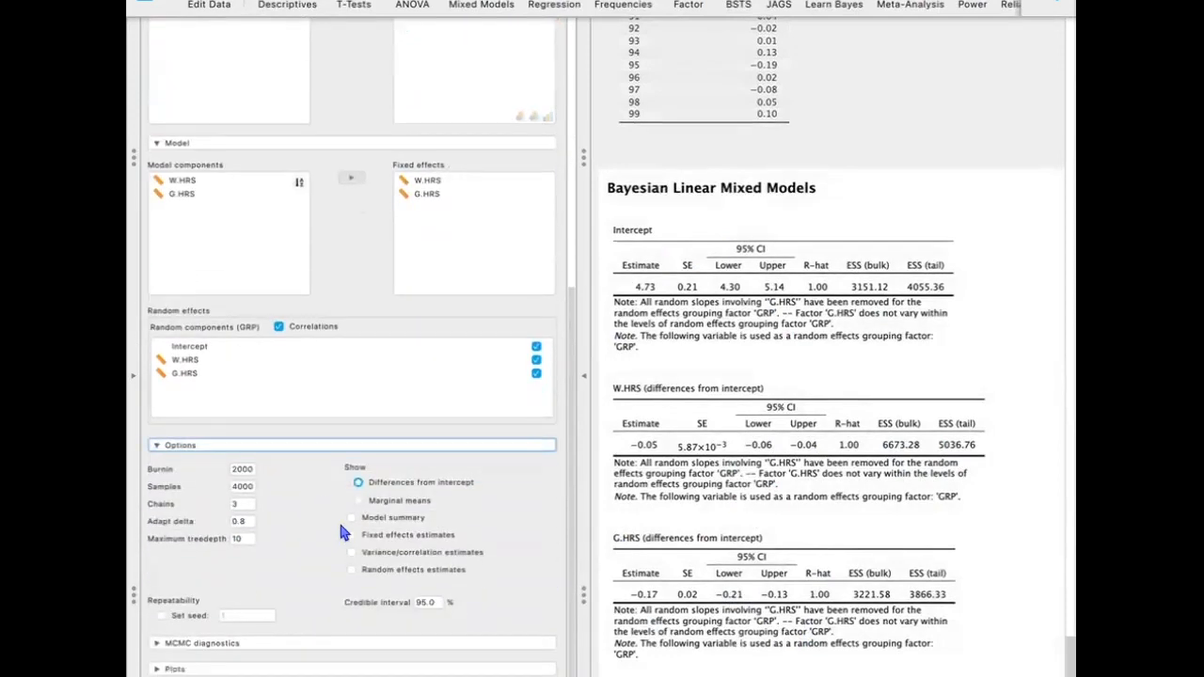
click(353, 519)
click(351, 535)
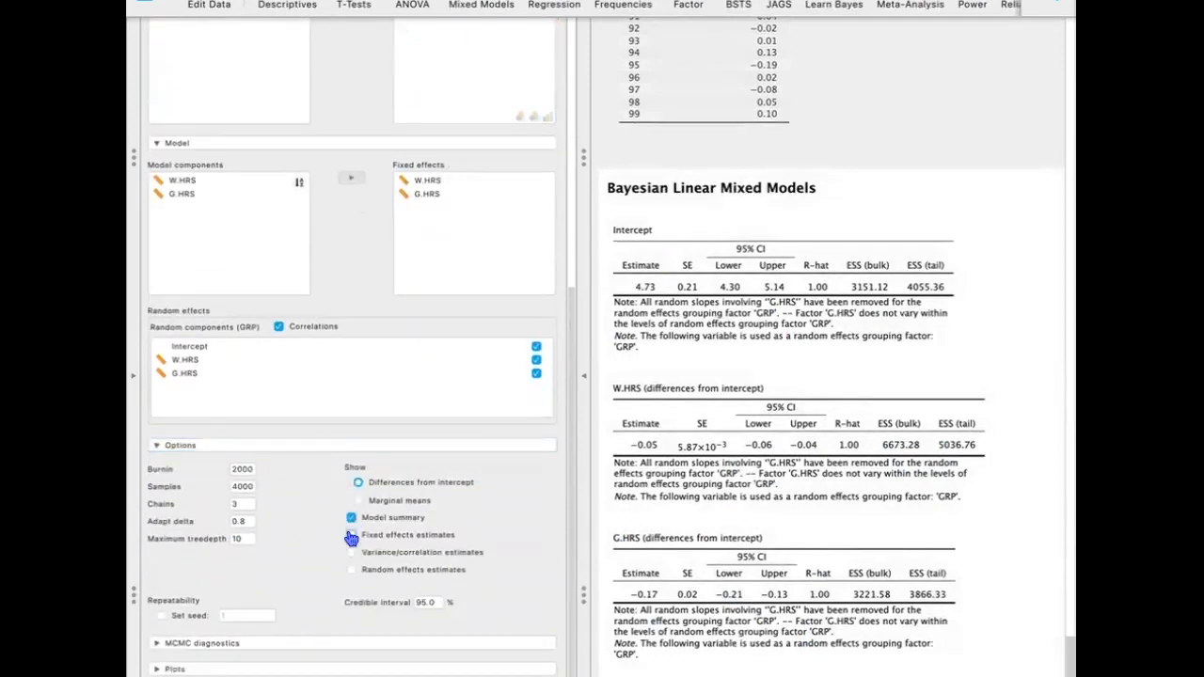
click(351, 553)
click(352, 570)
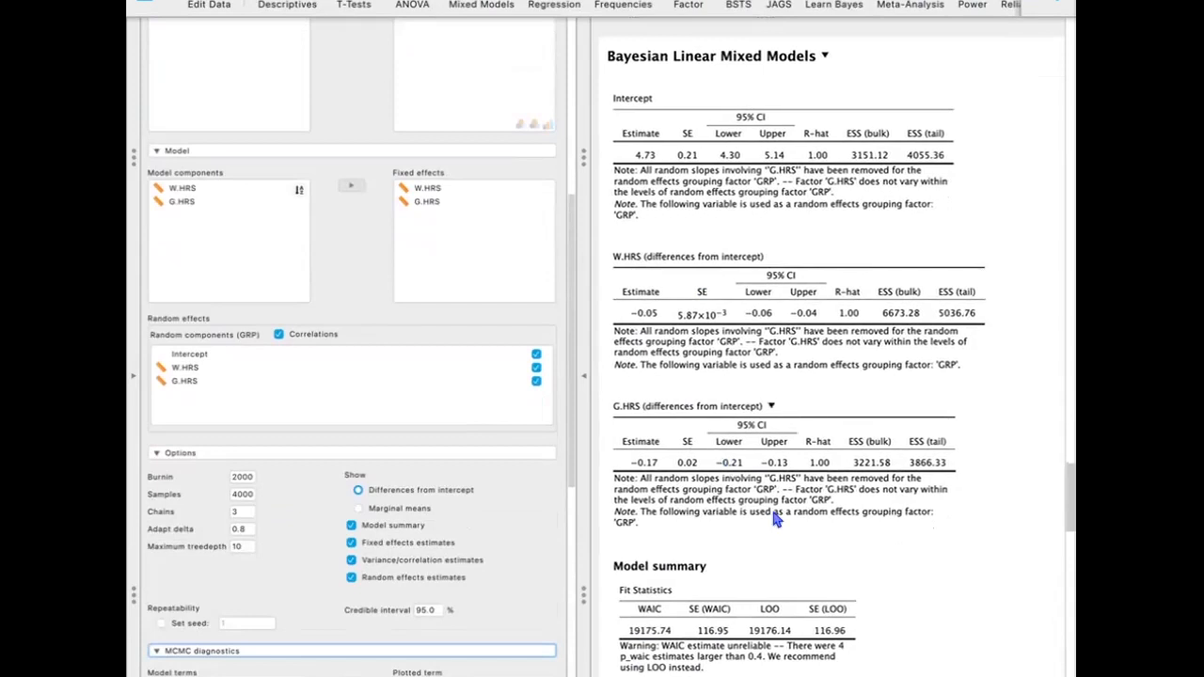
Examine the second model's fit statistics, sample sizes, fixed effects estimates, and GRP variance, correlation and residual variance estimates.
scroll(790, 556, down, 10)
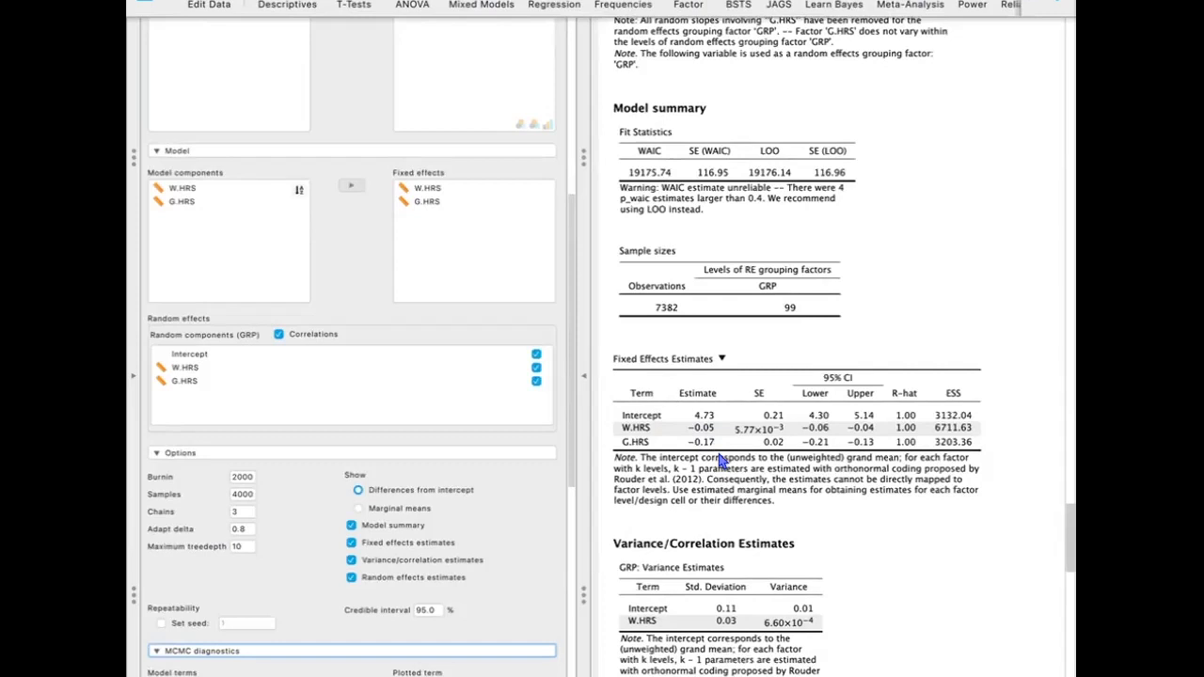
scroll(719, 459, down, 3)
scroll(738, 496, down, 4)
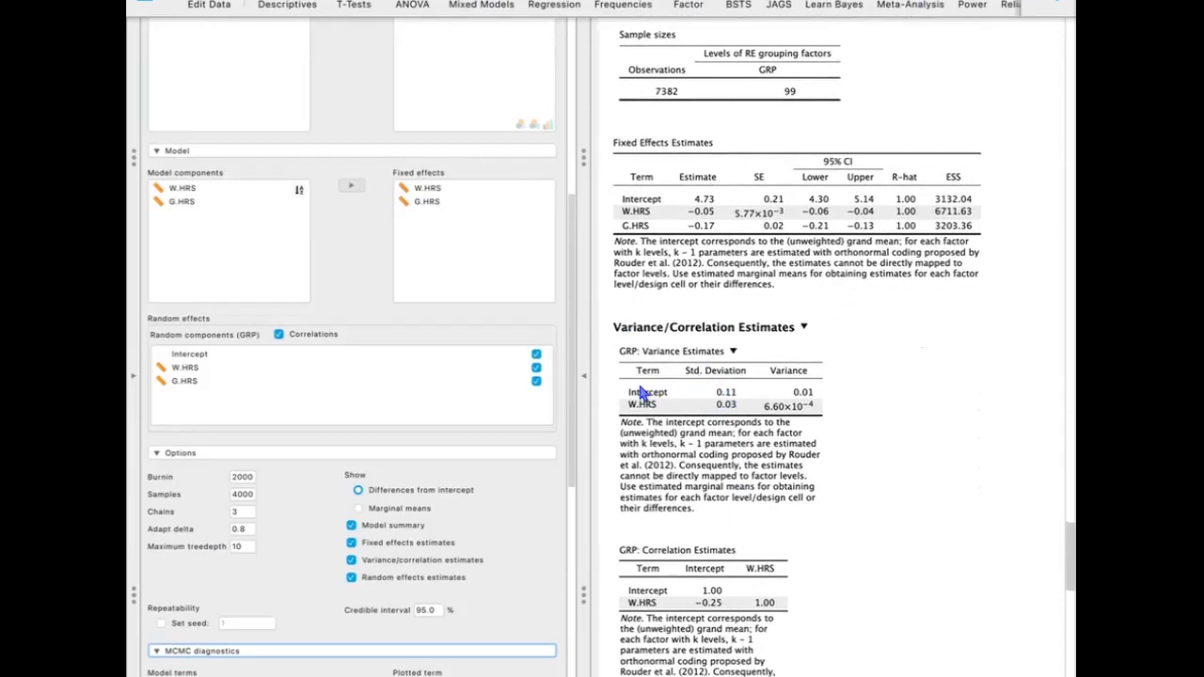
scroll(649, 400, down, 1)
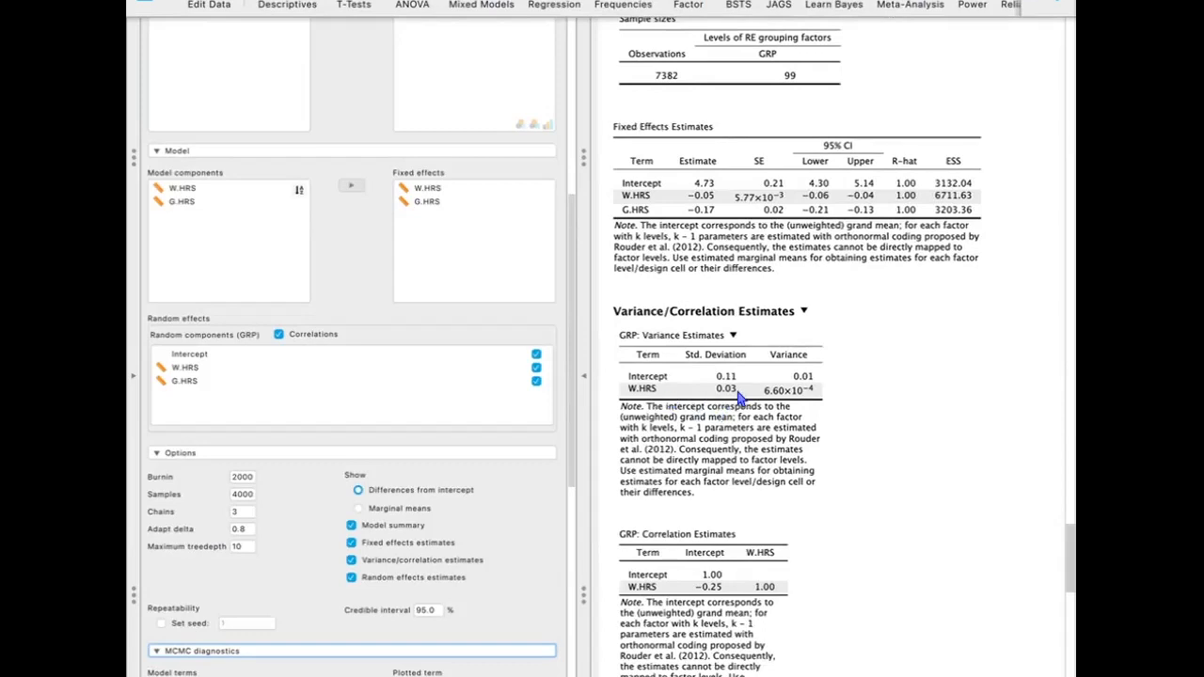
scroll(735, 399, down, 5)
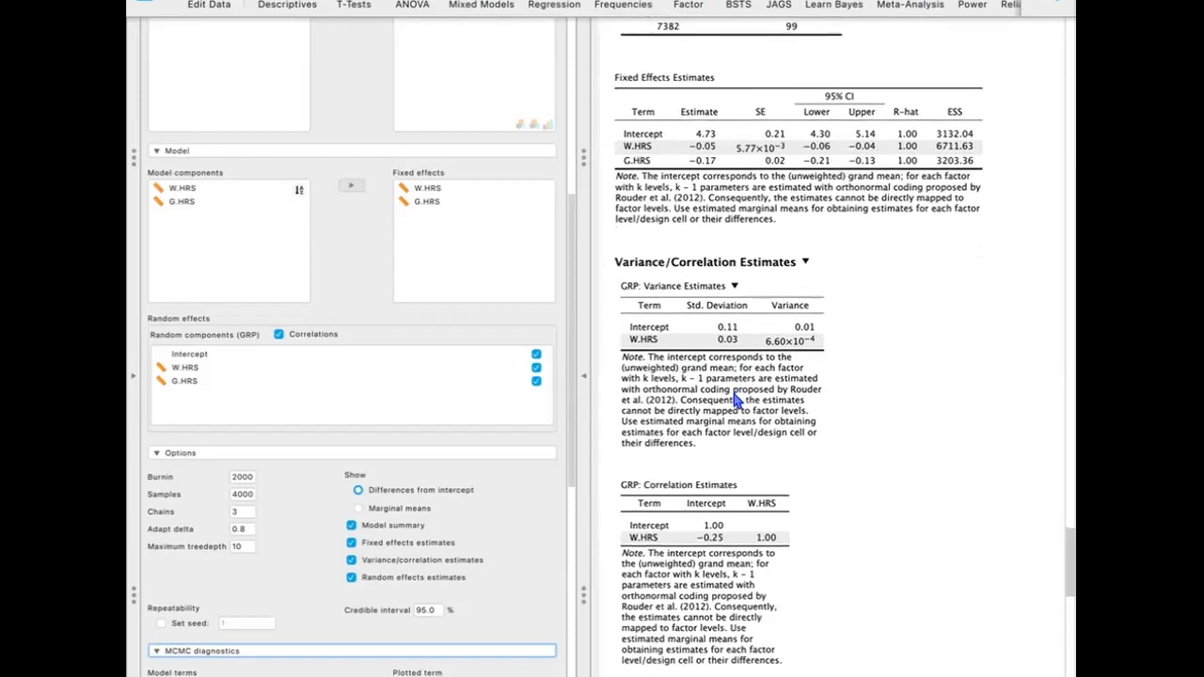
scroll(735, 402, down, 2)
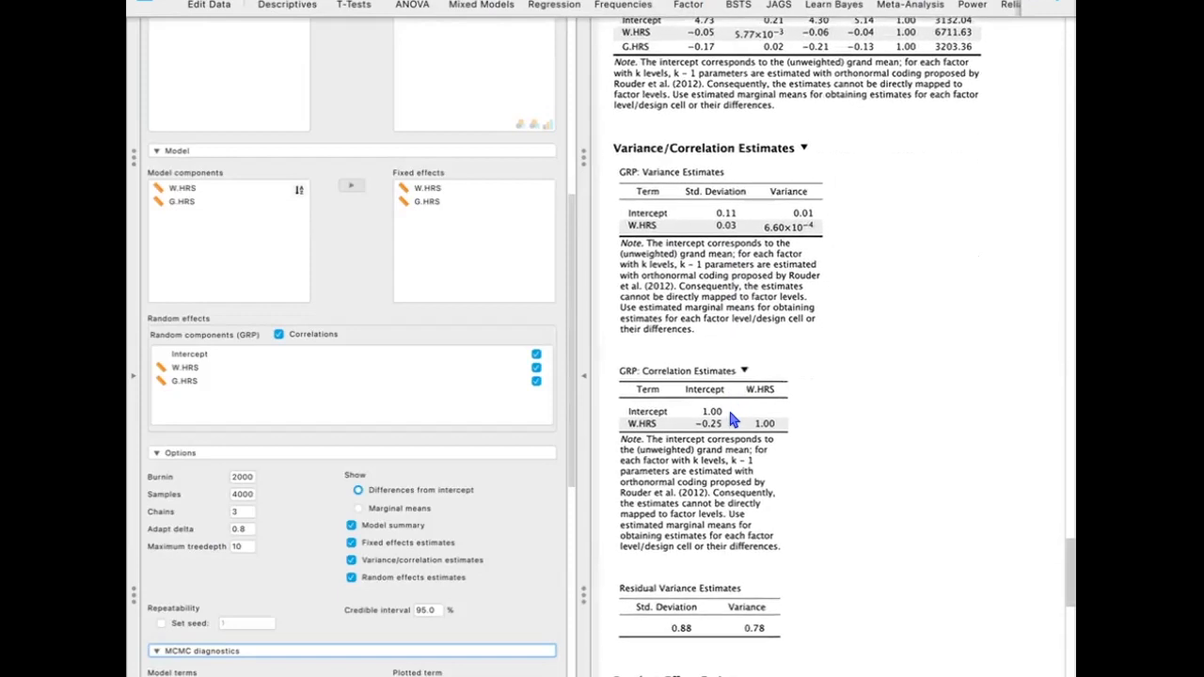
scroll(725, 430, down, 4)
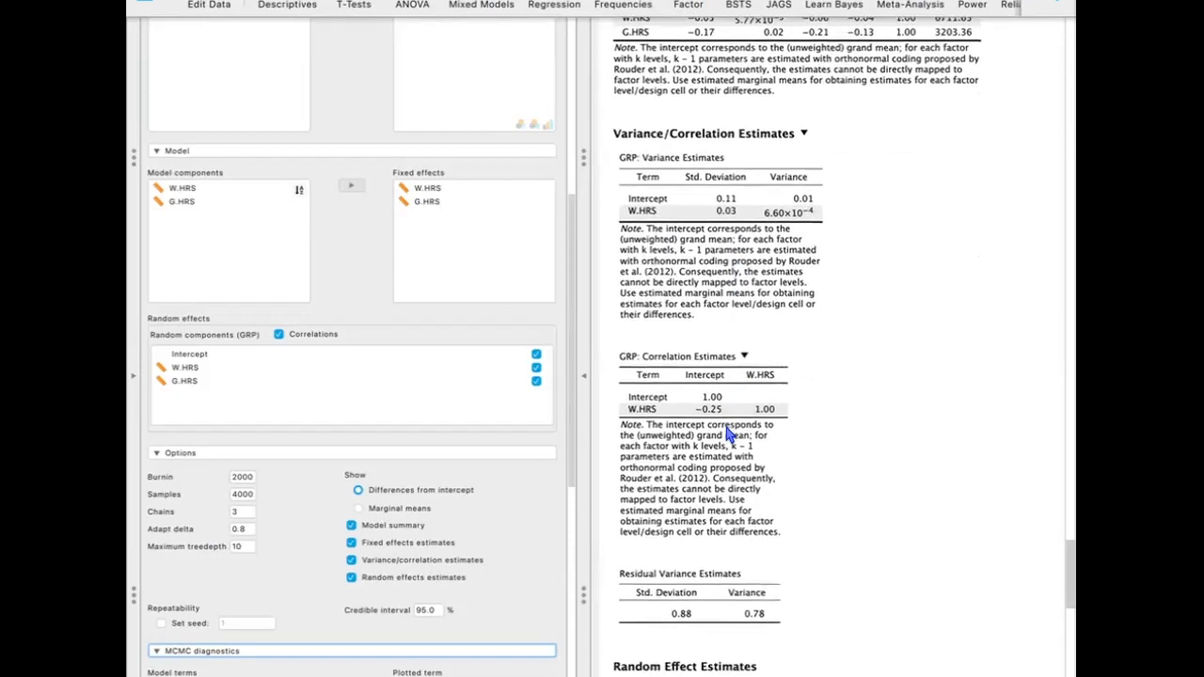
Compare the WAIC and LOO fit statistics of the random-intercept model with those of the random-intercept-and-slope model.
scroll(696, 503, up, 15)
scroll(776, 509, up, 10)
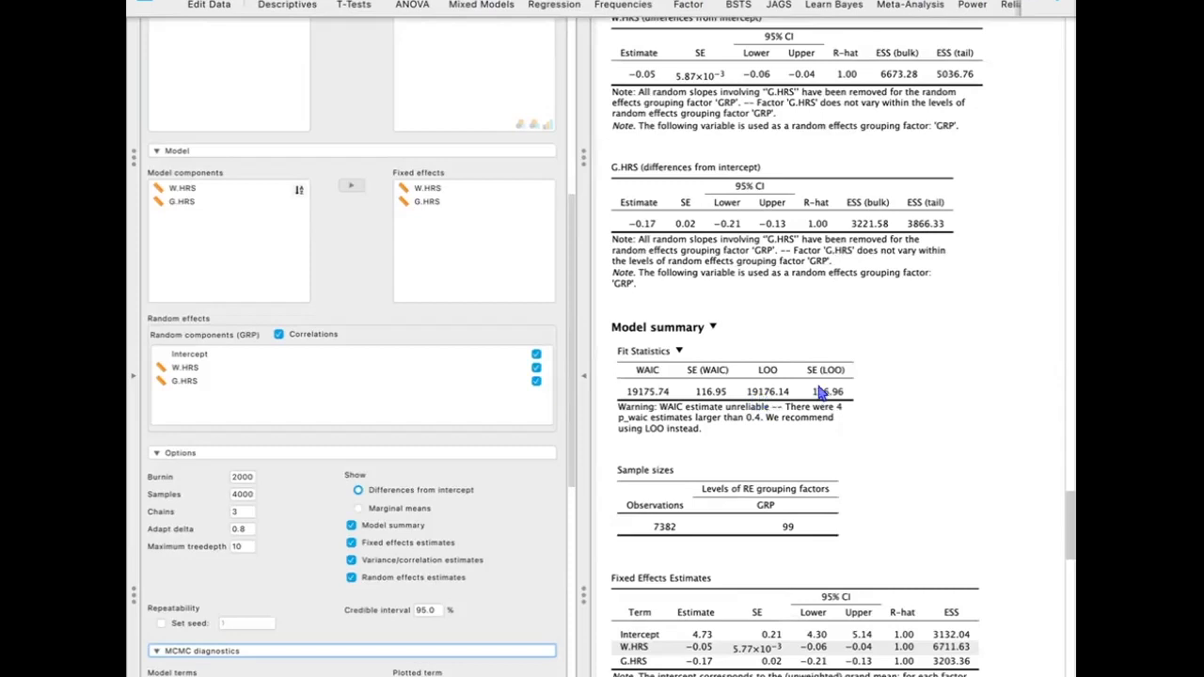
scroll(828, 400, down, 15)
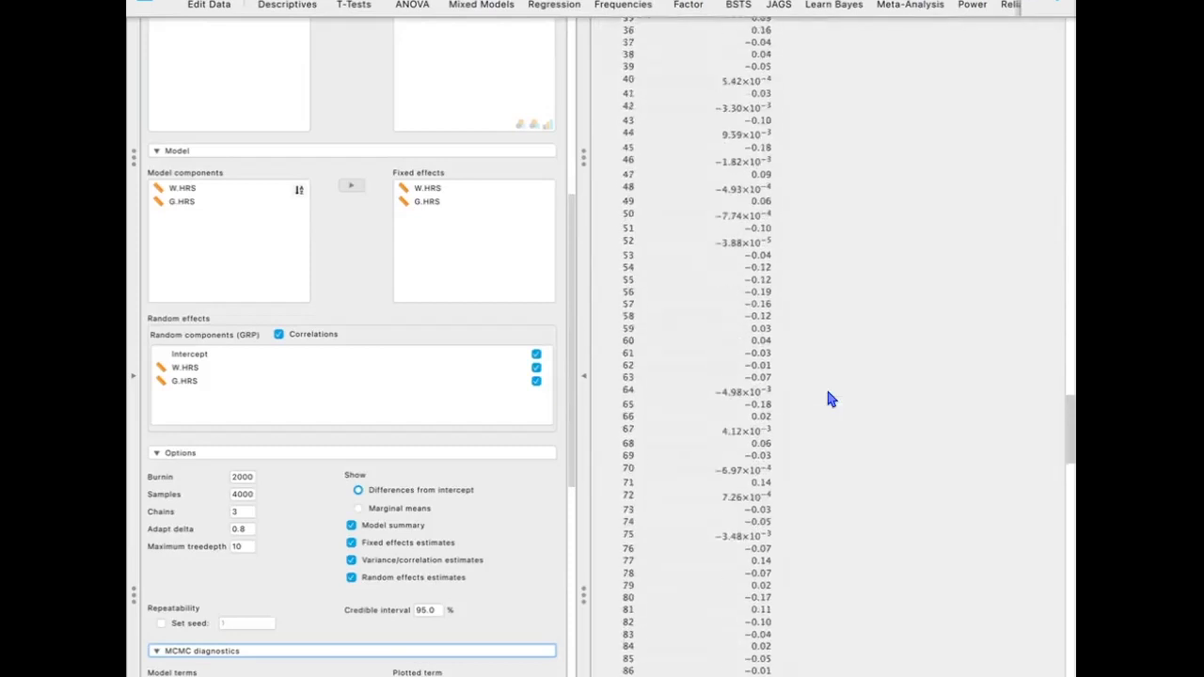
scroll(828, 400, up, 1)
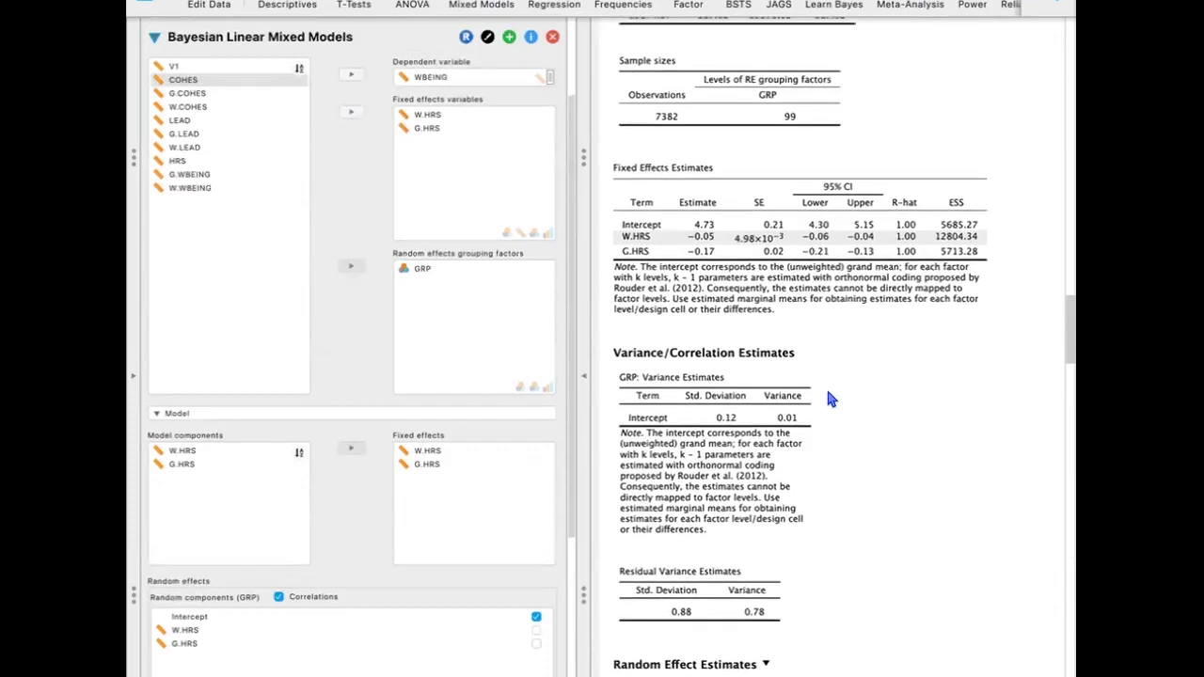
scroll(828, 400, up, 10)
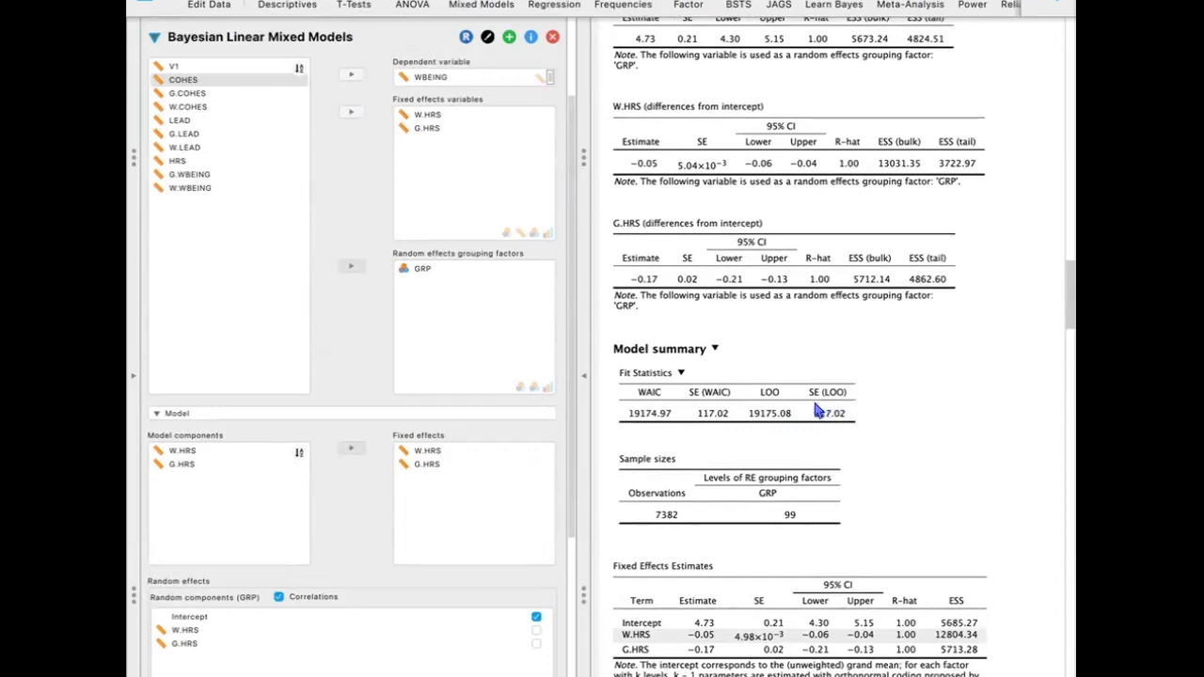
scroll(815, 408, down, 5)
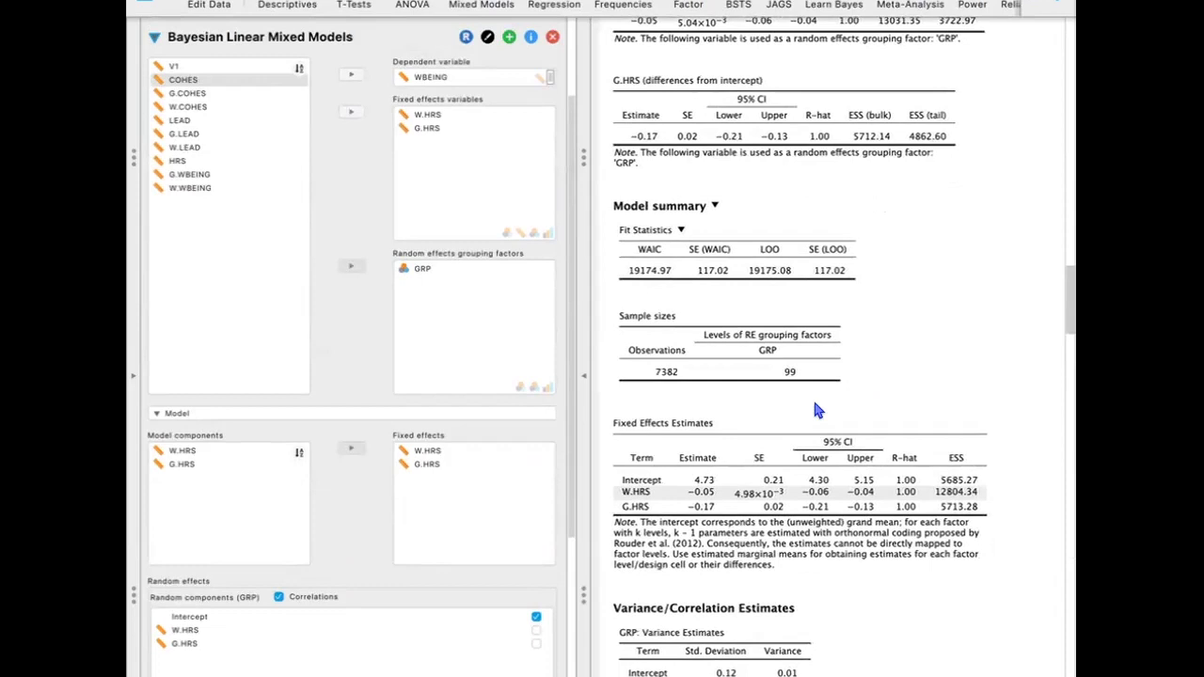
scroll(816, 410, up, 2)
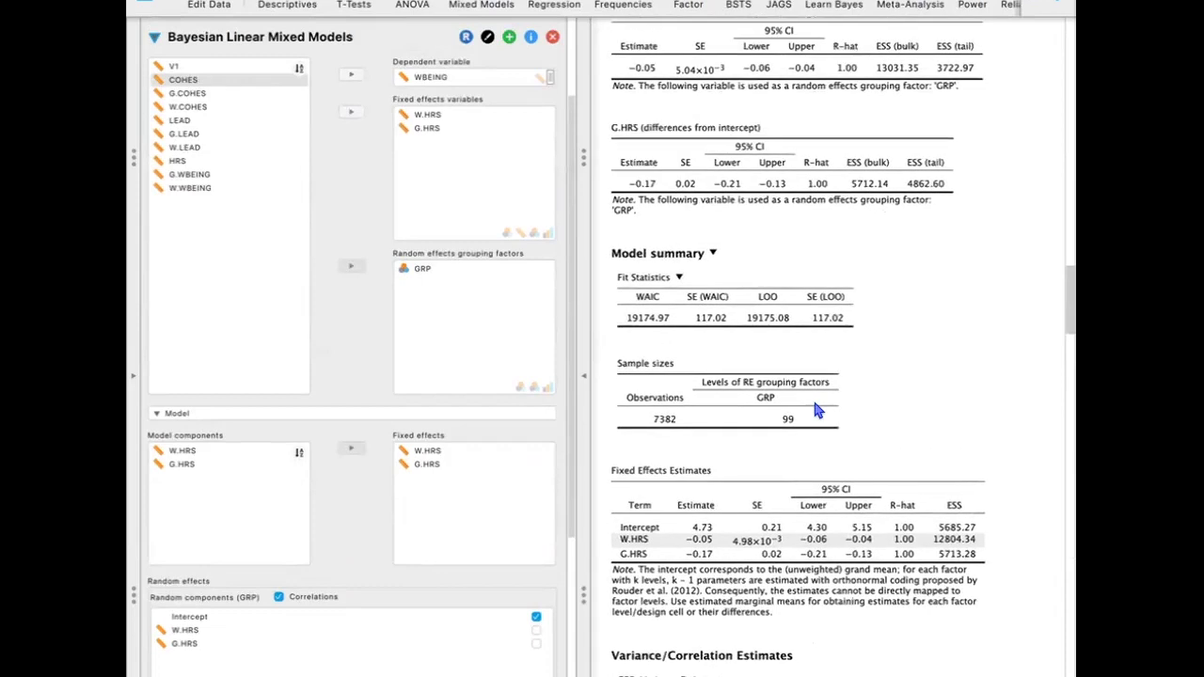
scroll(814, 408, up, 2)
scroll(780, 343, down, 1)
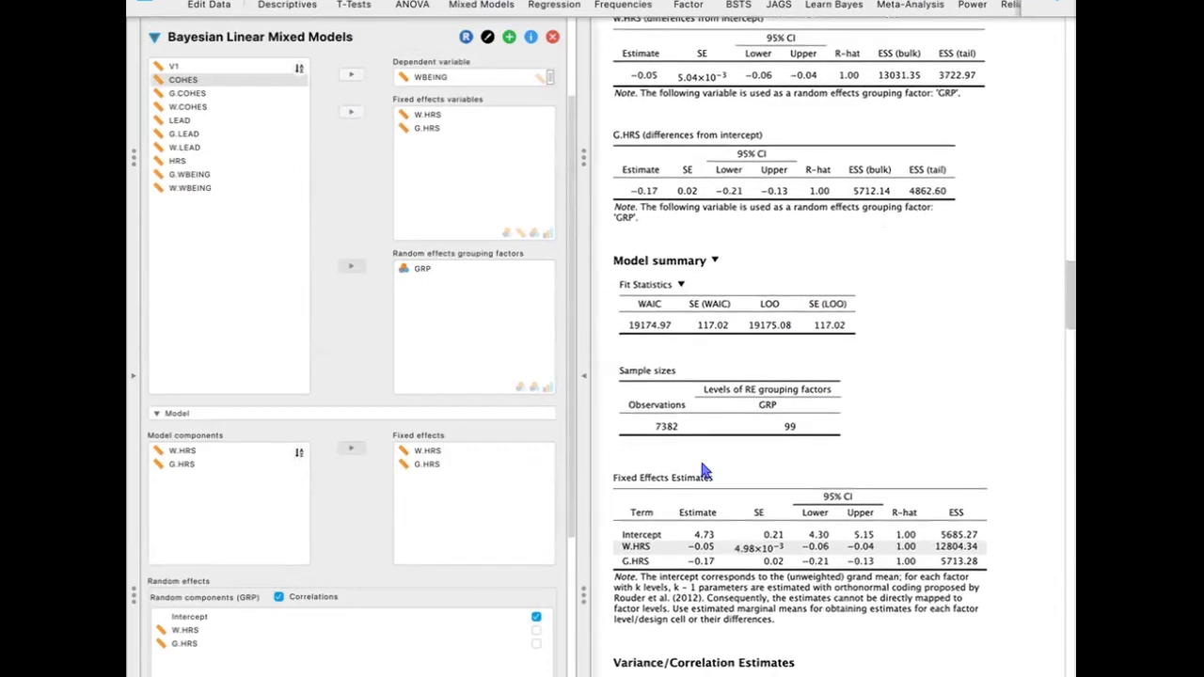
scroll(769, 337, down, 15)
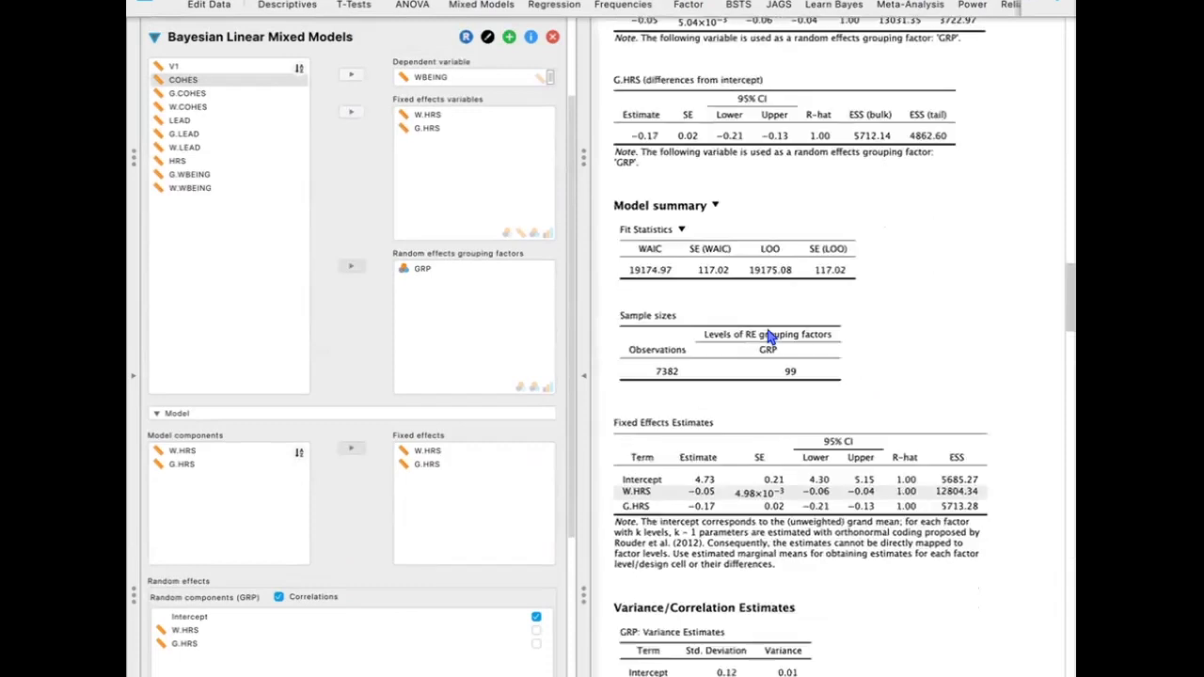
scroll(769, 337, down, 10)
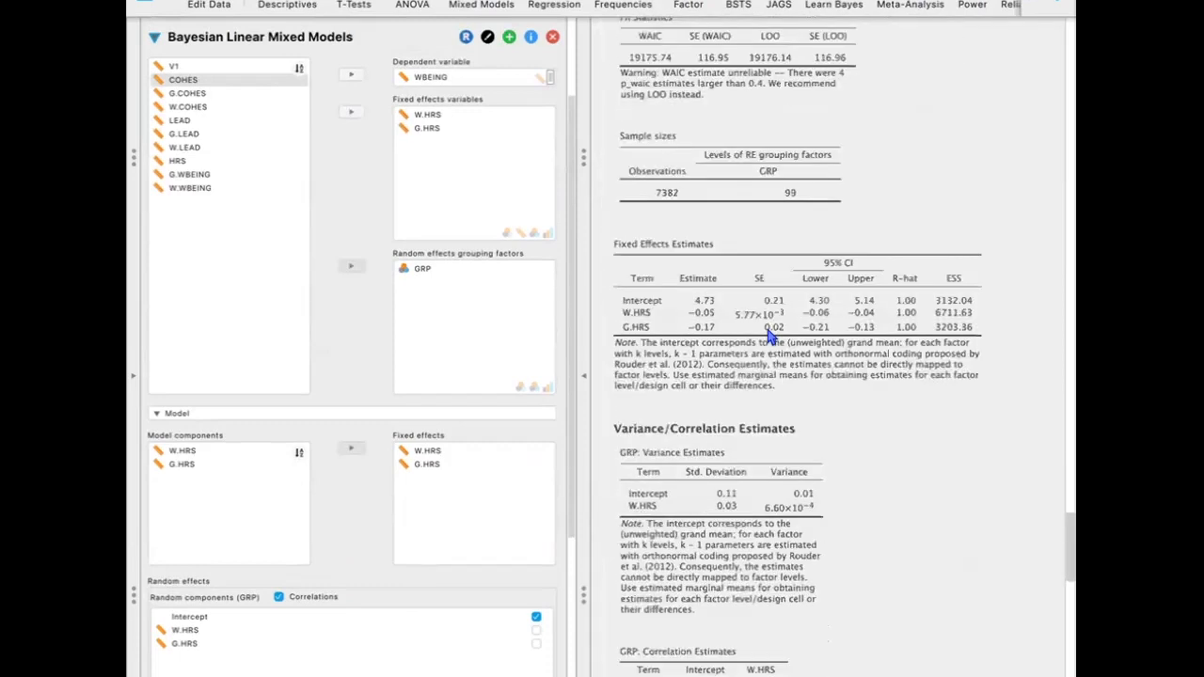
scroll(781, 475, up, 8)
scroll(769, 482, up, 3)
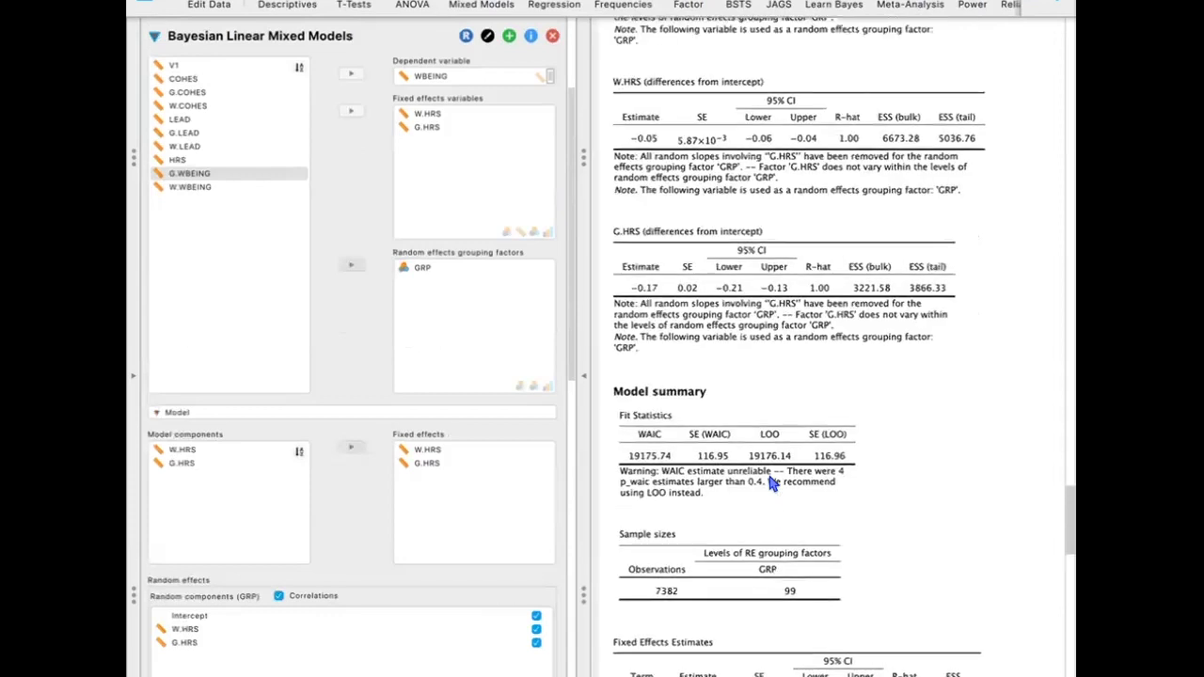
scroll(730, 423, up, 12)
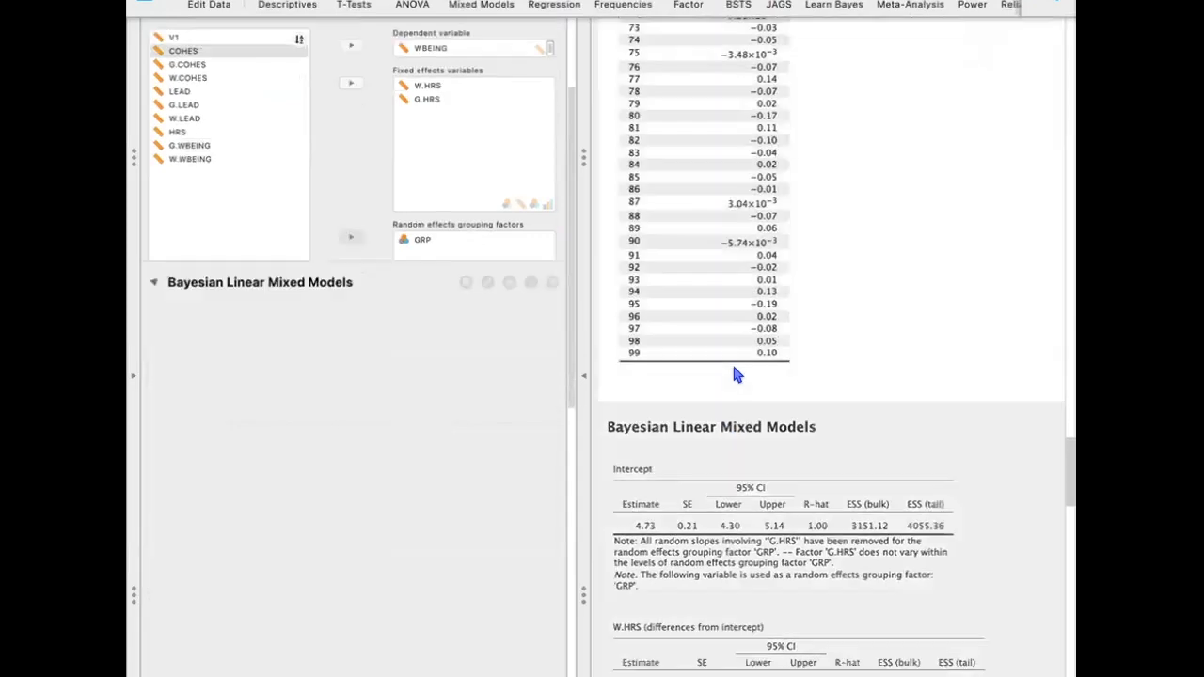
scroll(740, 371, up, 10)
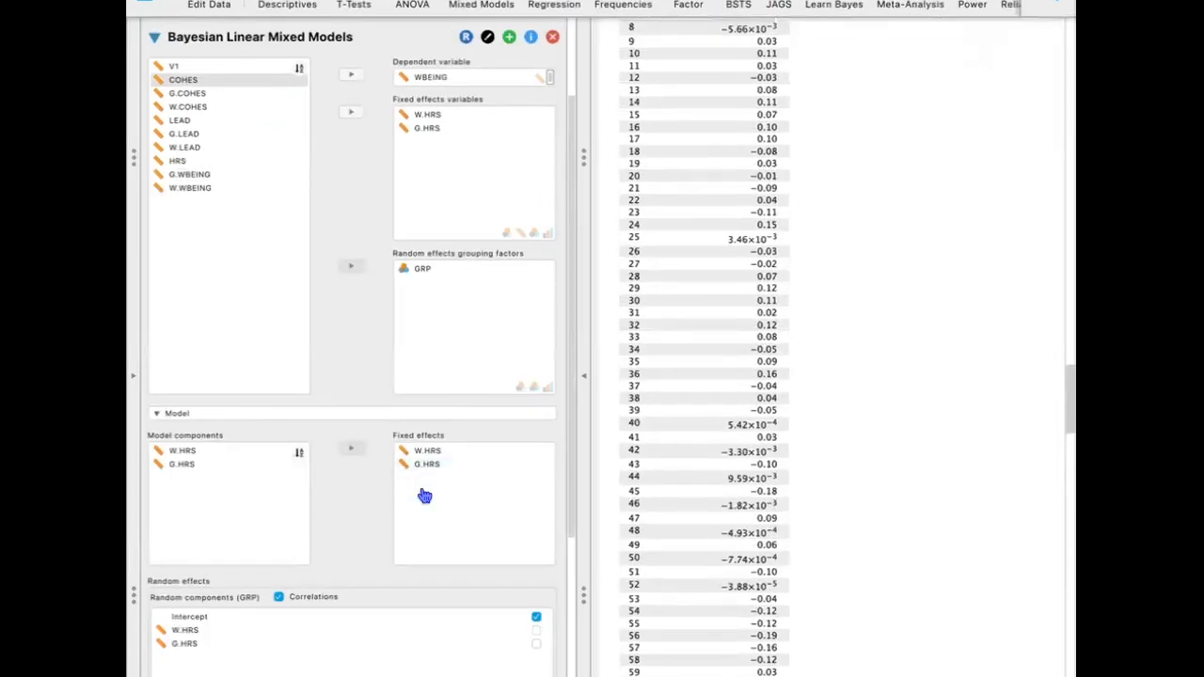
drag(570, 312, 582, 596)
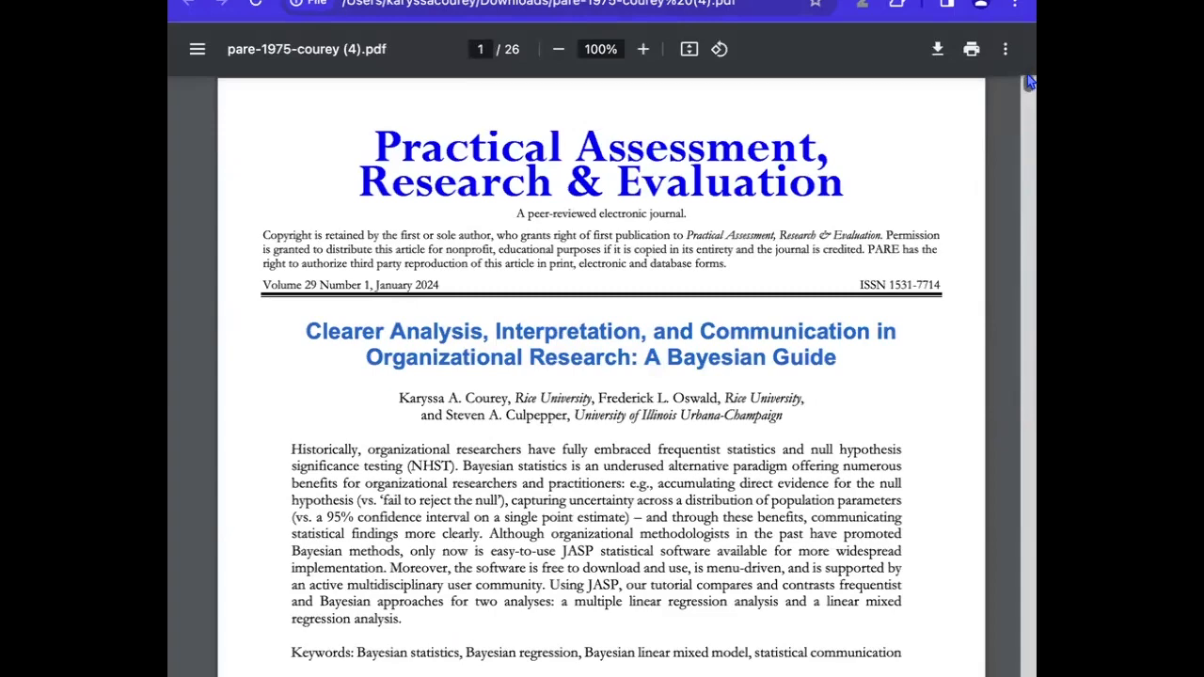
Read the Bayesian guide article PDF in the browser, covering Figure 4 and the page 16 write-up and model comparison of the Bayesian mixed models.
drag(1027, 83, 1006, 306)
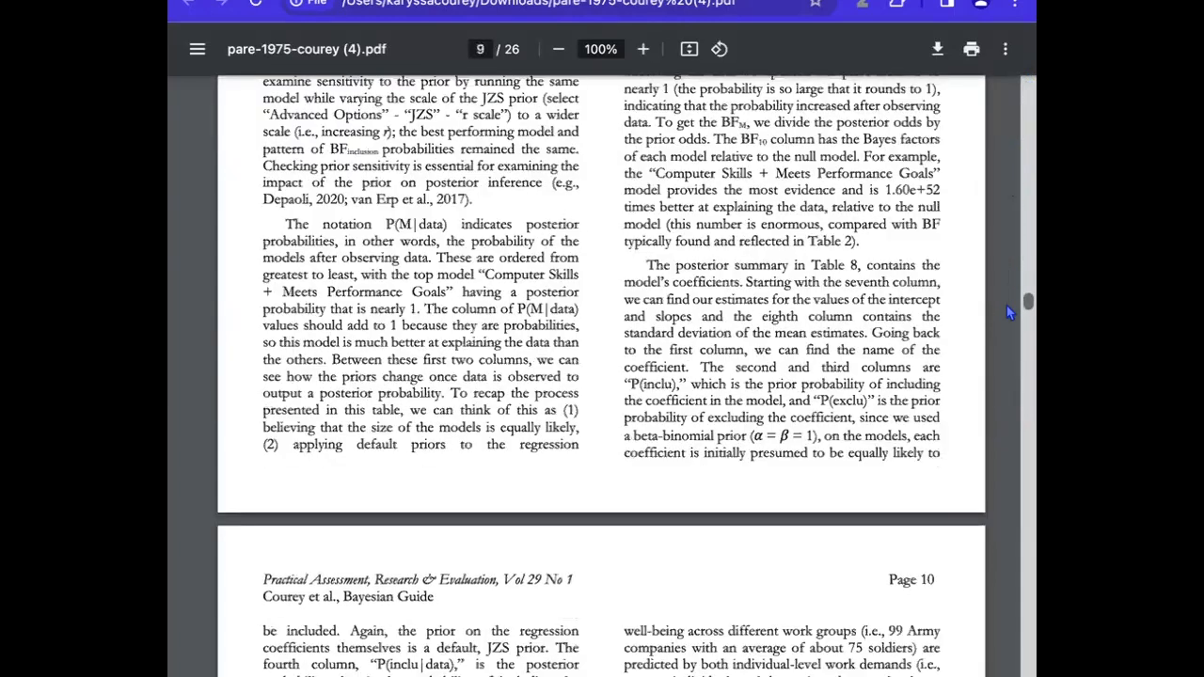
scroll(1006, 338, down, 15)
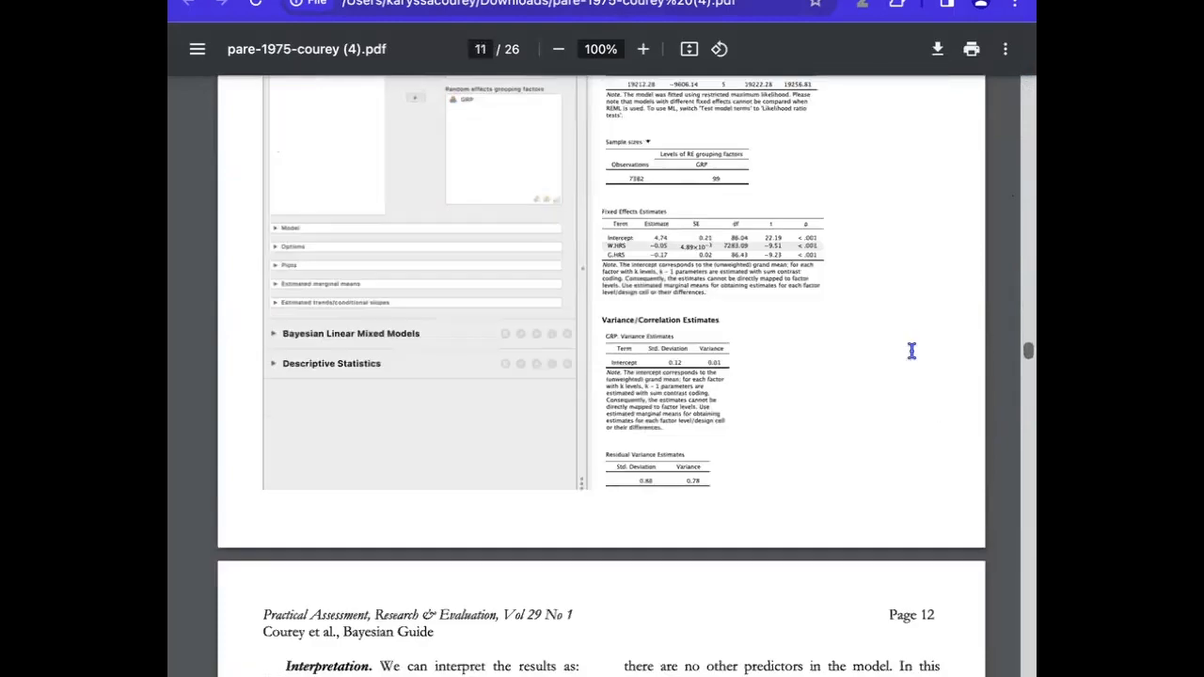
scroll(911, 350, down, 10)
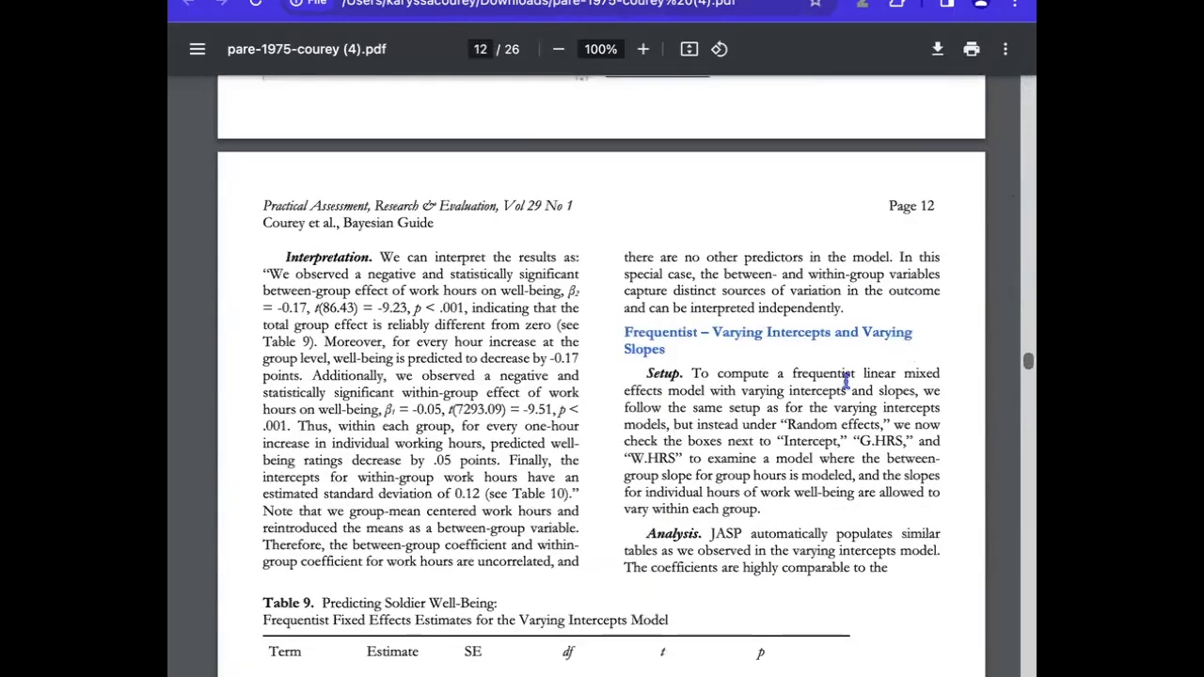
scroll(846, 364, down, 6)
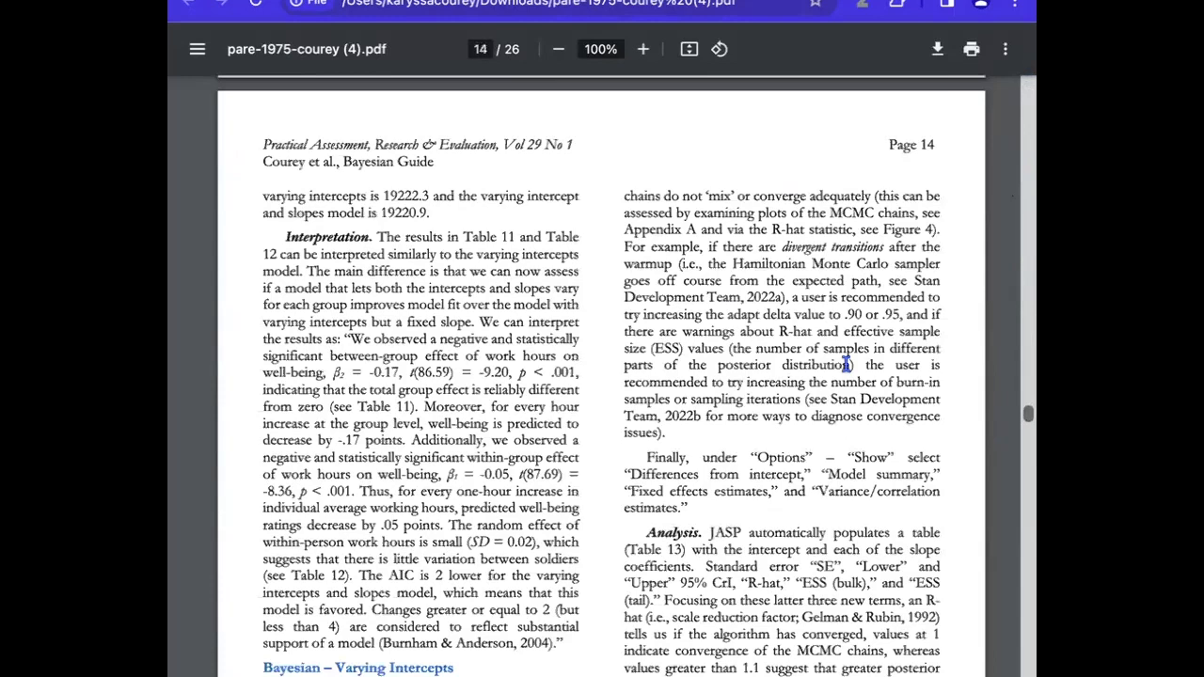
scroll(846, 364, down, 12)
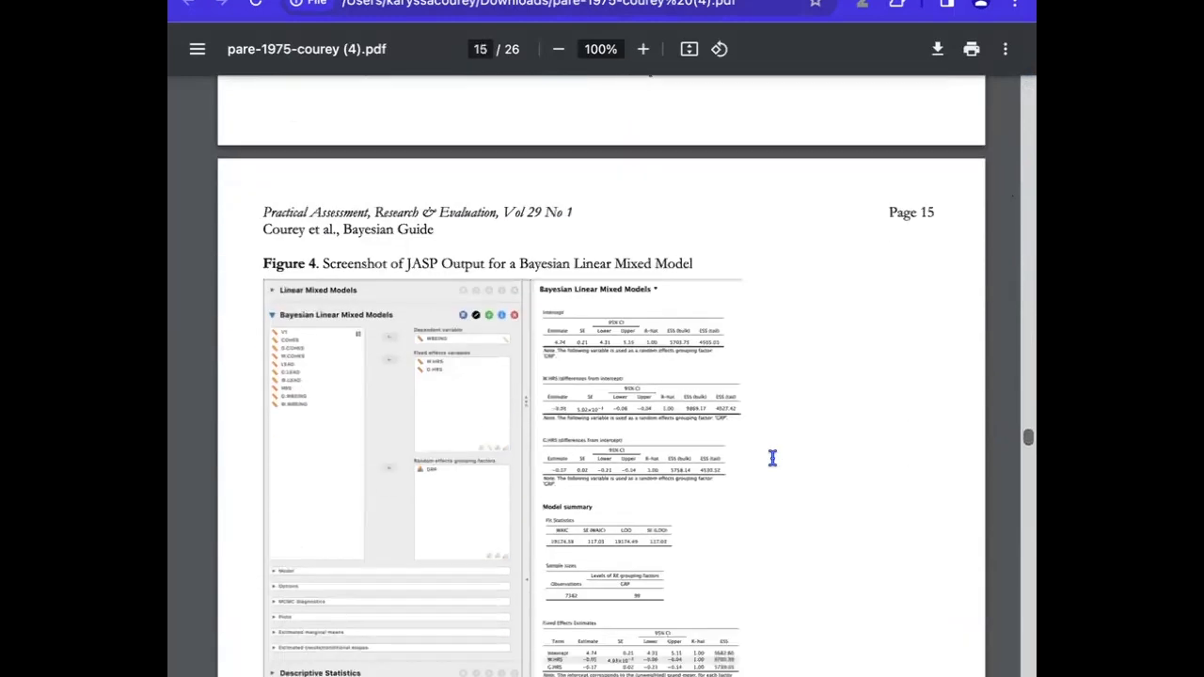
scroll(772, 458, down, 3)
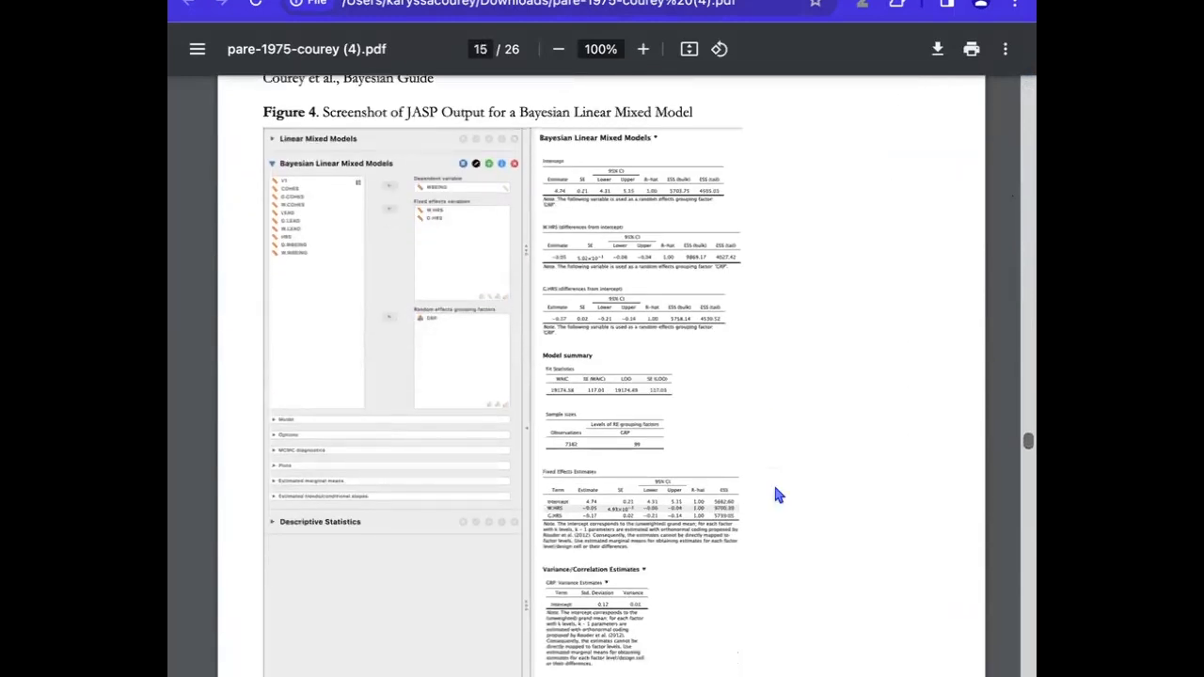
scroll(777, 493, down, 5)
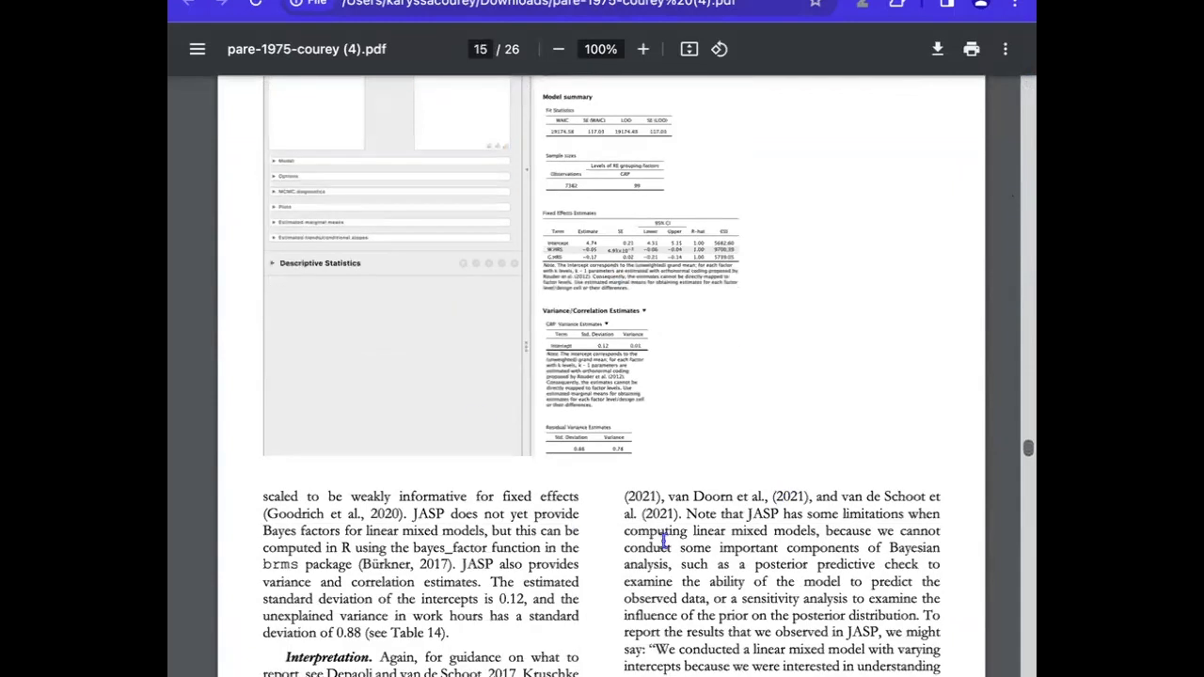
scroll(714, 544, down, 6)
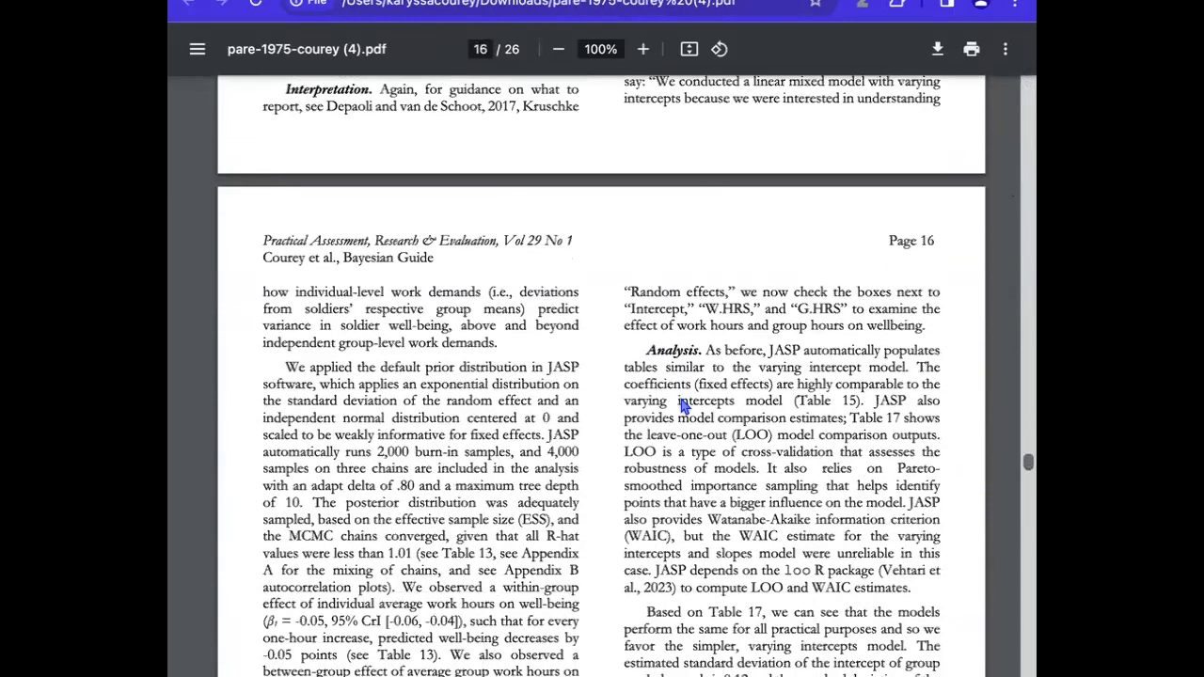
scroll(683, 406, down, 1)
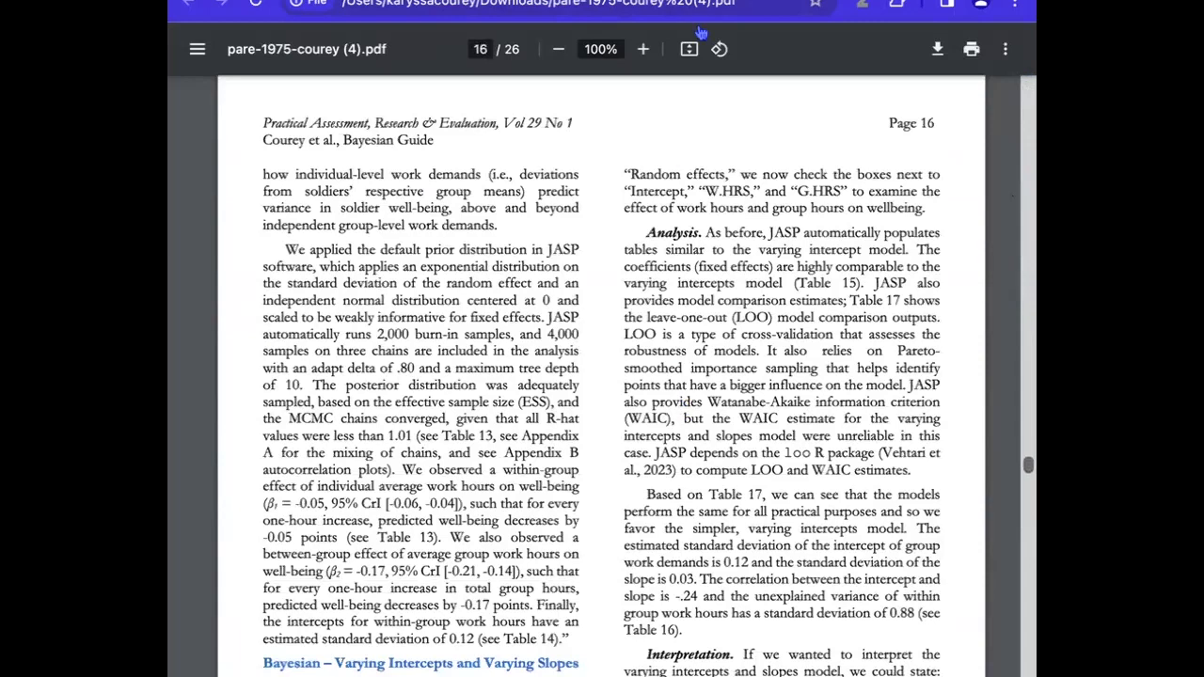